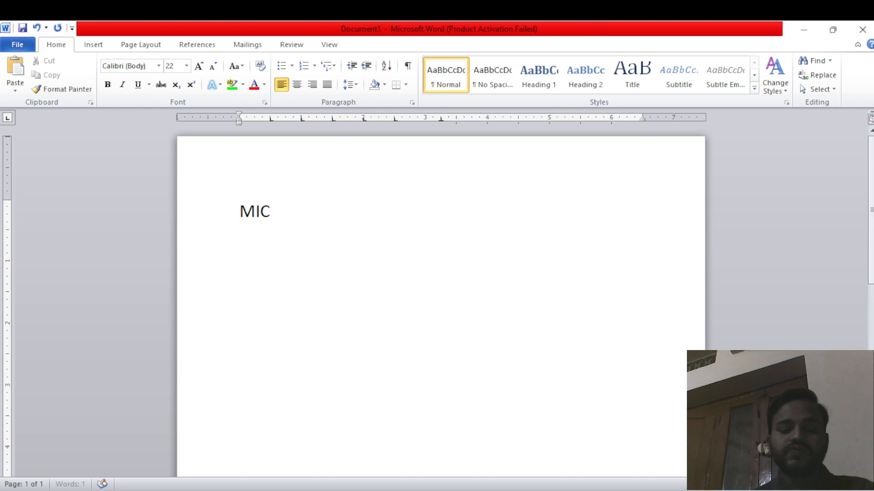
Step: Finish entering the text "MICROSOFT OFFICE" on the document's first line
{"action": "type", "text": "S"}
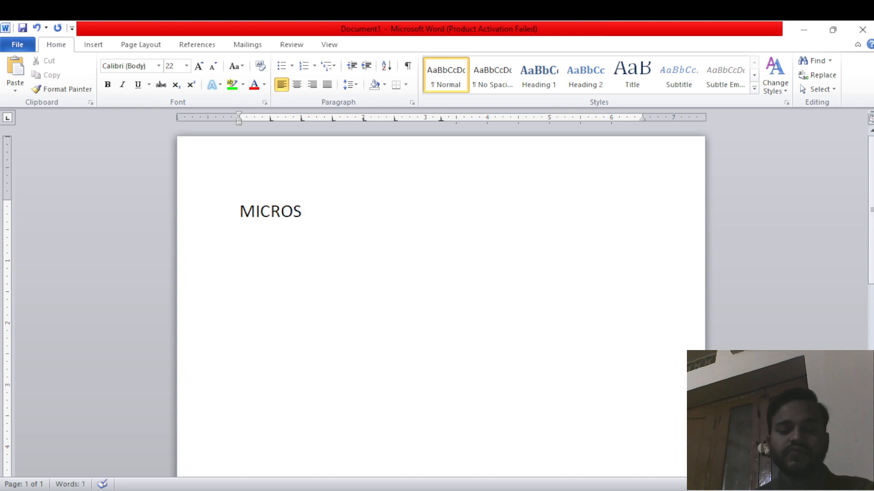
{"action": "type", "text": "OFT O"}
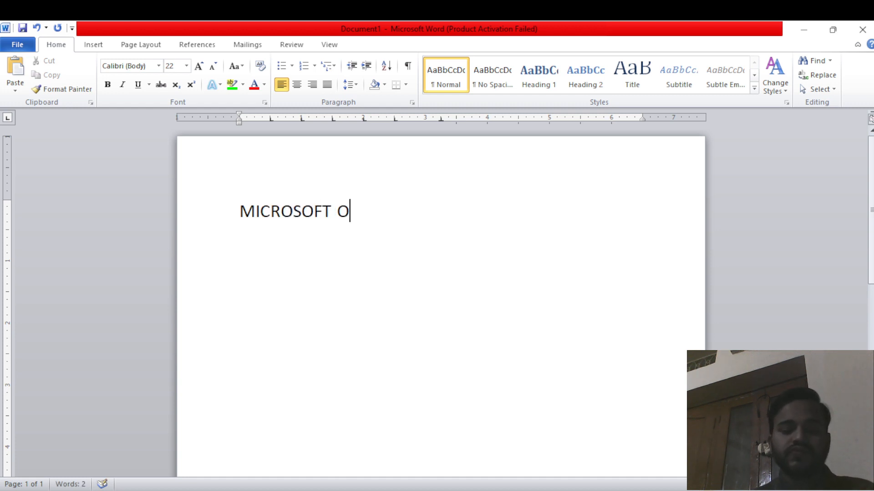
{"action": "type", "text": "FFICE"}
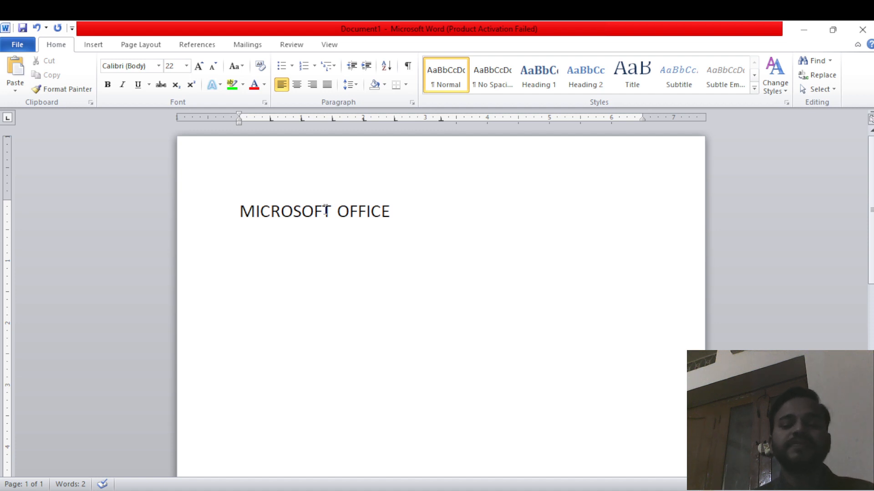
{"action": "key", "text": "shift+Left"}
{"action": "key", "text": "shift+Left"}
{"action": "key", "text": "shift+Left"}
{"action": "key", "text": "shift+Left"}
{"action": "key", "text": "shift+Left"}
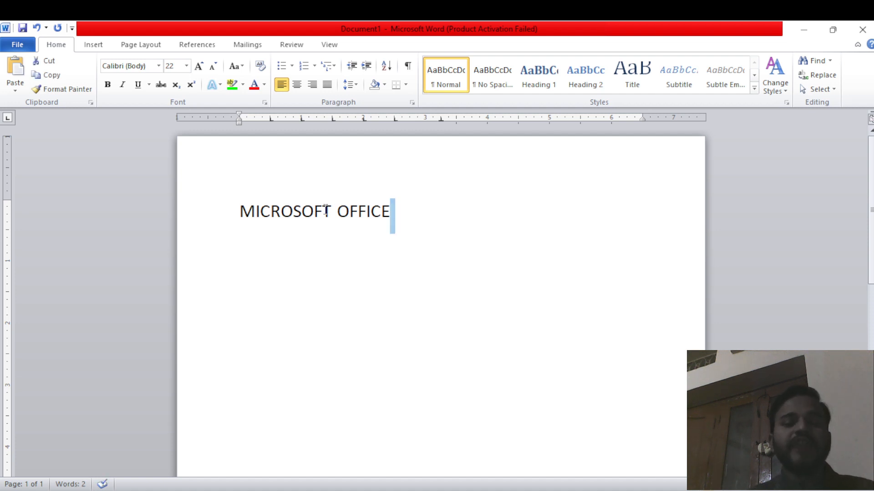
{"action": "key", "text": "shift+Left"}
{"action": "key", "text": "shift+Left"}
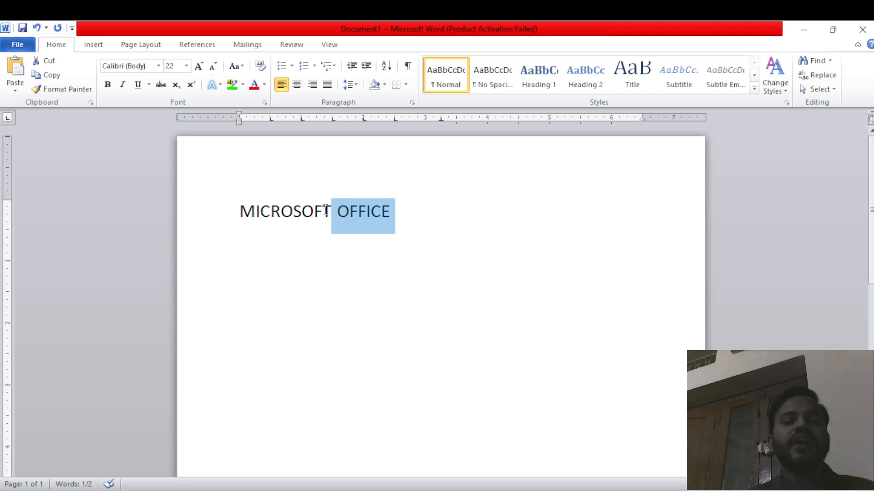
{"action": "key", "text": "Left"}
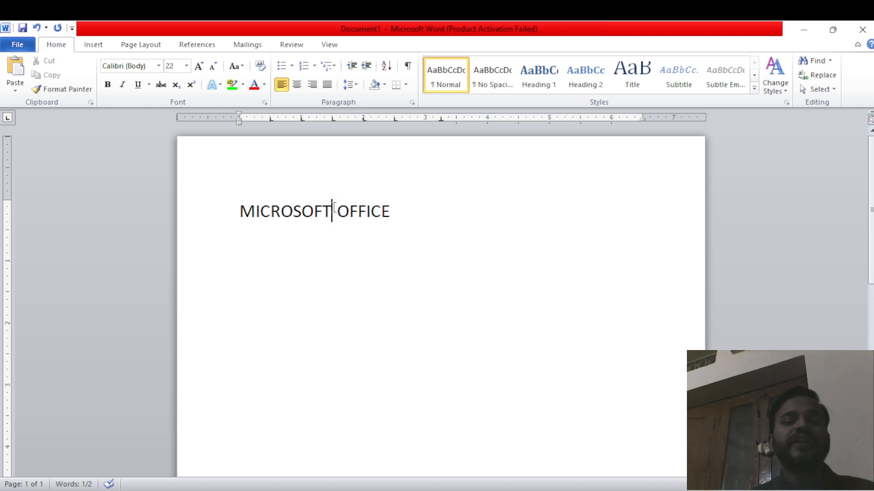
{"action": "left_click", "coordinate": [389, 212]}
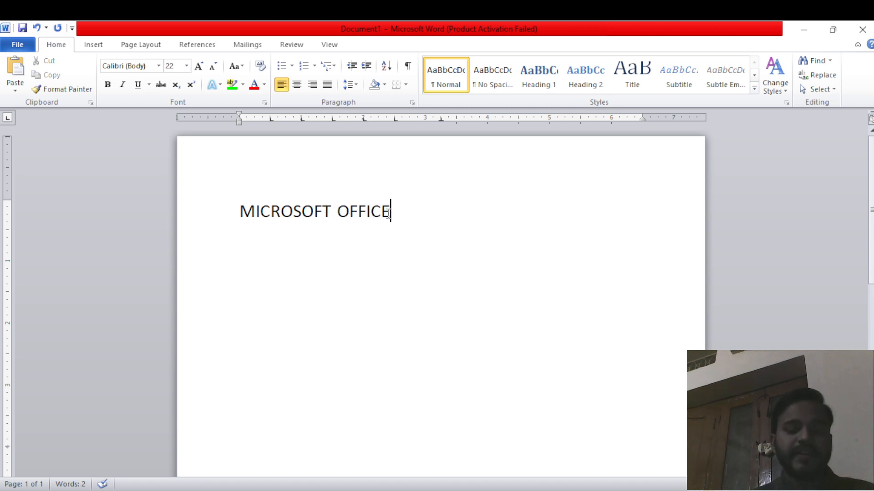
Step: Make the word OFFICE bold and clear the selection
{"action": "left_click_drag", "start_coordinate": [389, 212], "coordinate": [343, 210]}
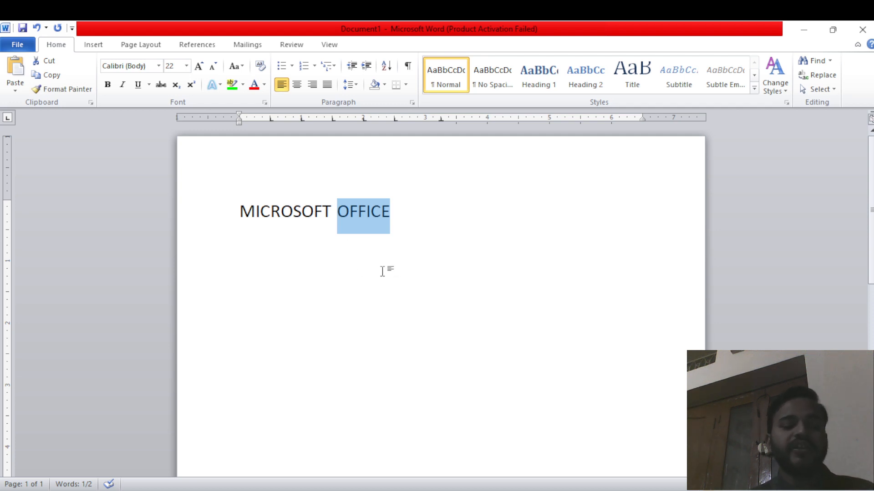
{"action": "key", "text": "ctrl+b"}
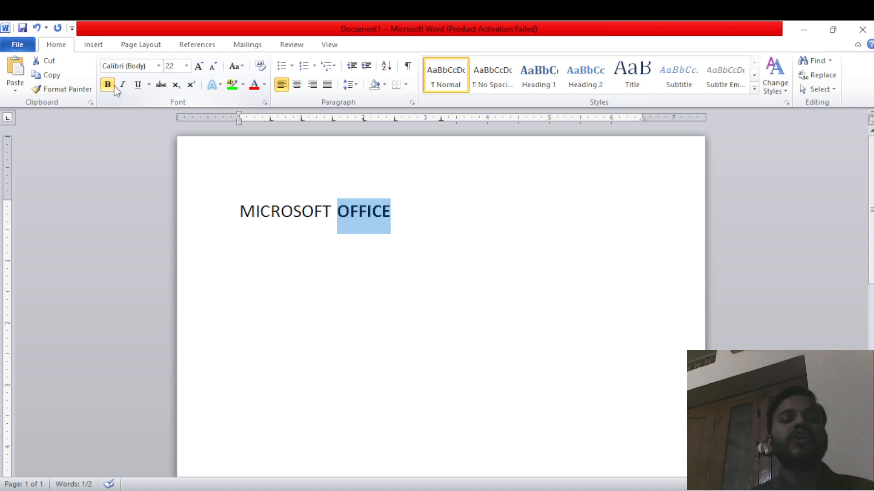
{"action": "left_click", "coordinate": [429, 216]}
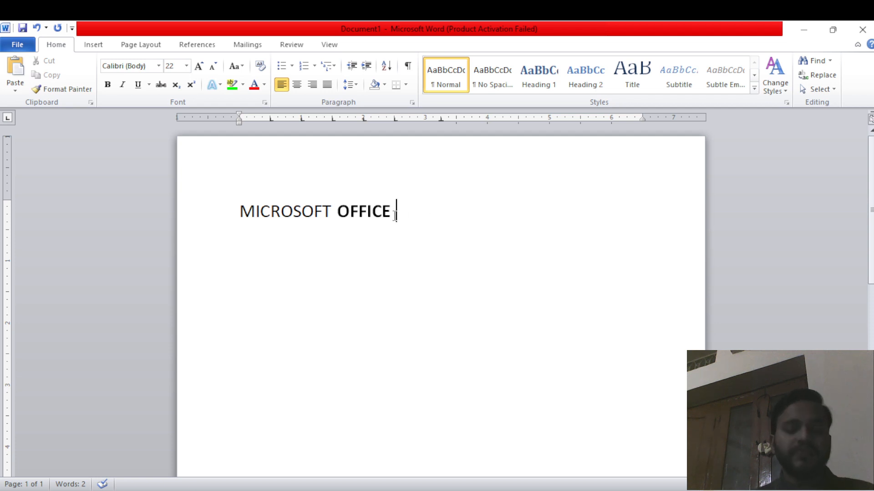
Step: Switch bold off, on and off again for the word OFFICE
{"action": "left_click_drag", "start_coordinate": [394, 216], "coordinate": [337, 201]}
{"action": "key", "text": "ctrl+b"}
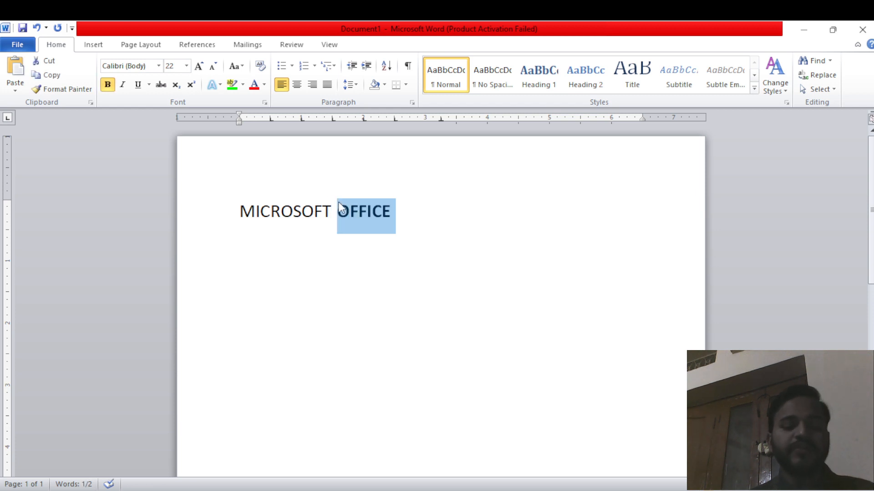
{"action": "key", "text": "ctrl+b"}
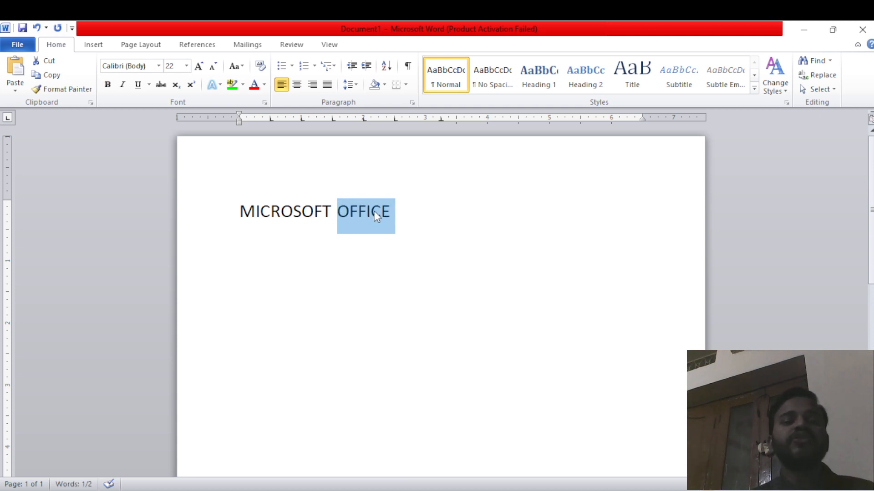
{"action": "left_click", "coordinate": [105, 88]}
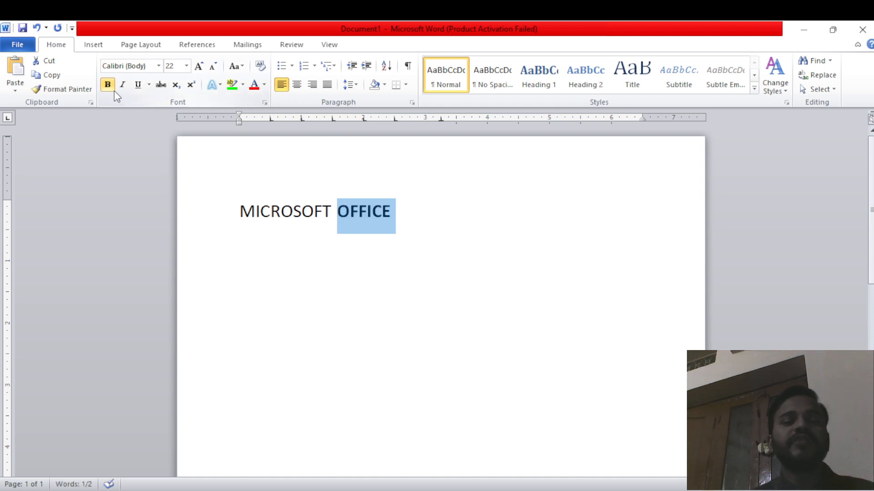
{"action": "left_click", "coordinate": [106, 86]}
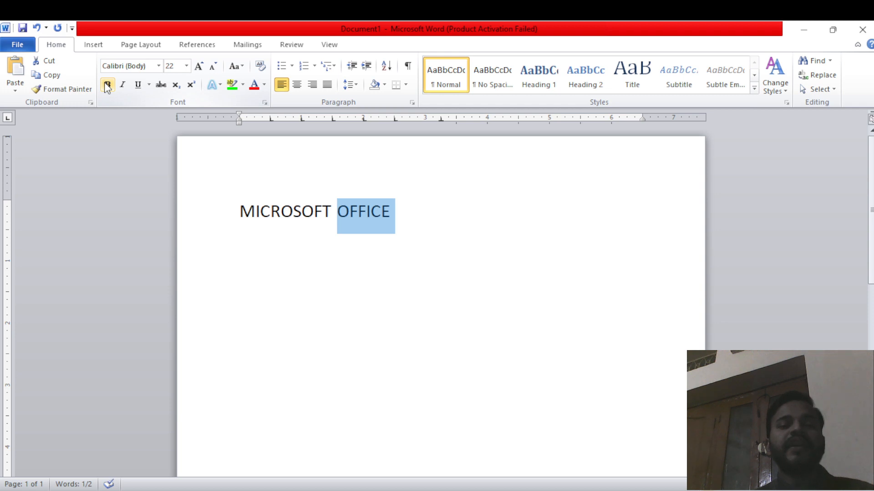
{"action": "left_click", "coordinate": [412, 224]}
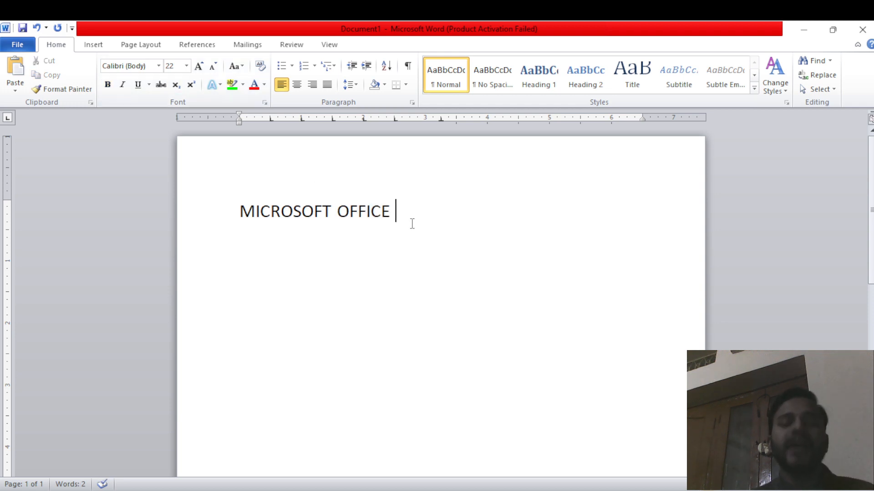
Step: Apply bold formatting to the word OFFICE in the first line
{"action": "left_click_drag", "start_coordinate": [412, 223], "coordinate": [341, 210]}
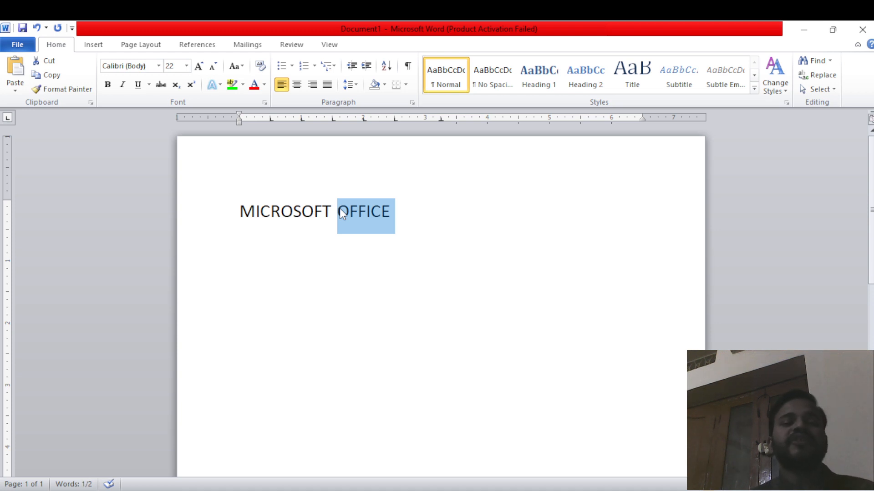
{"action": "left_click", "coordinate": [397, 241]}
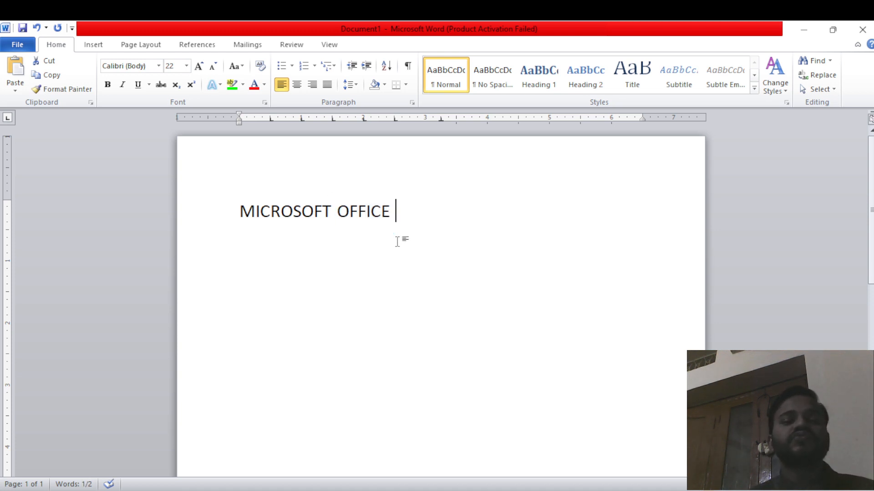
{"action": "left_click_drag", "start_coordinate": [394, 240], "coordinate": [341, 217]}
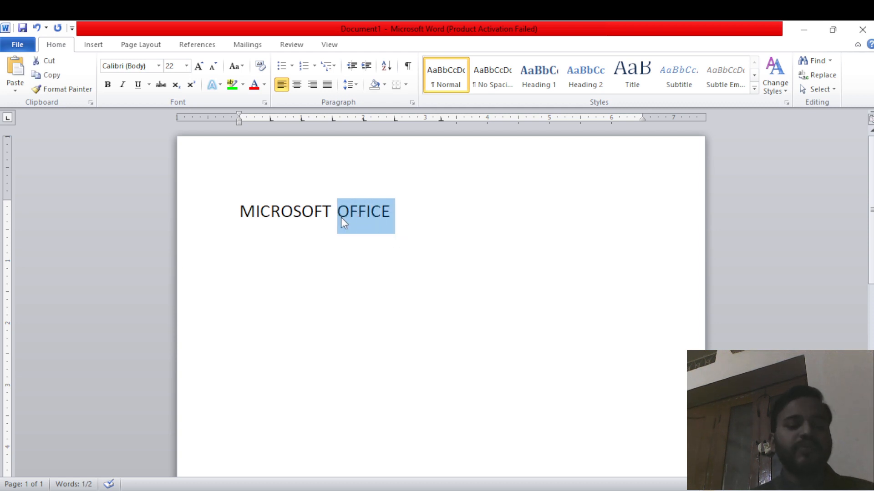
{"action": "key", "text": "ctrl+b"}
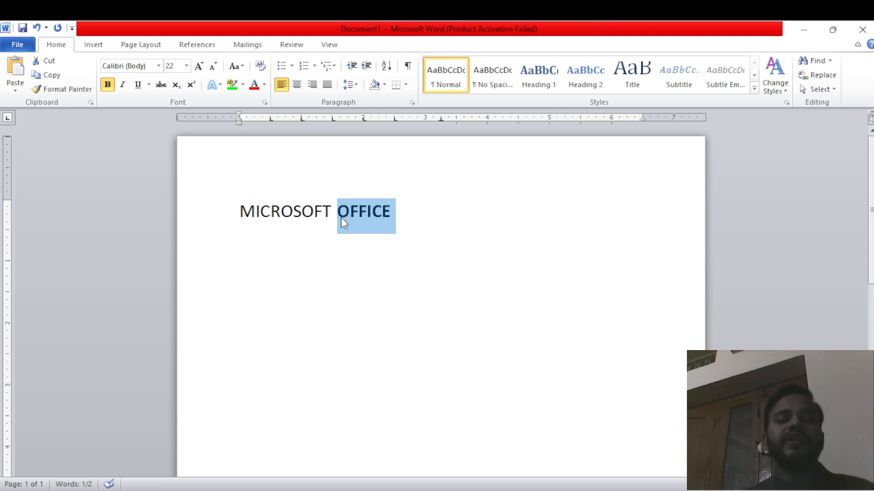
Step: Switch italic on and off repeatedly for the bold word OFFICE, ending with italic off
{"action": "key", "text": "ctrl+i"}
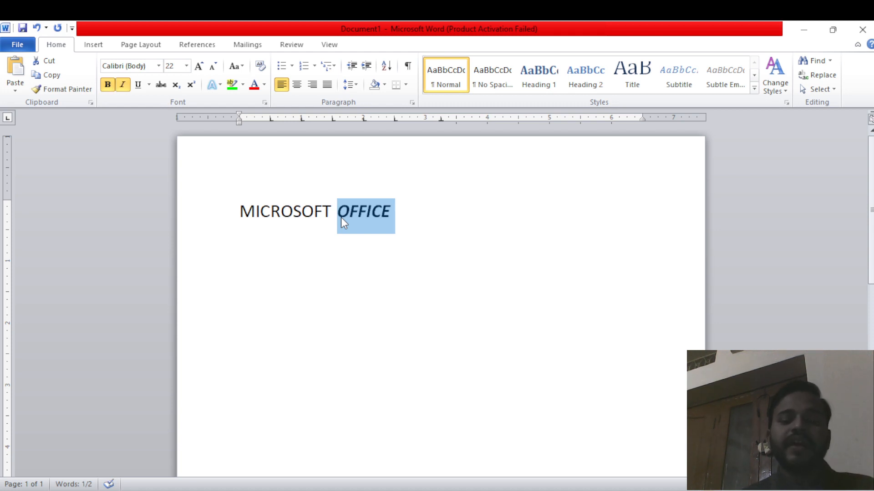
{"action": "key", "text": "ctrl+i"}
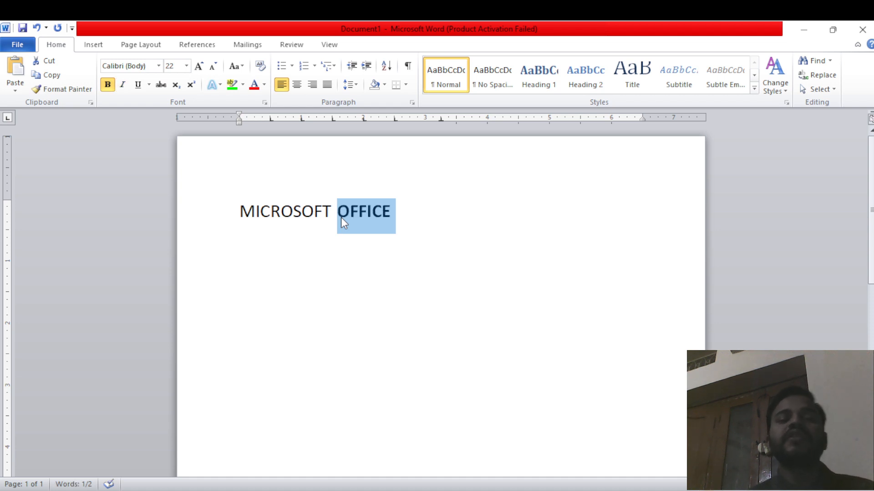
{"action": "key", "text": "ctrl+i"}
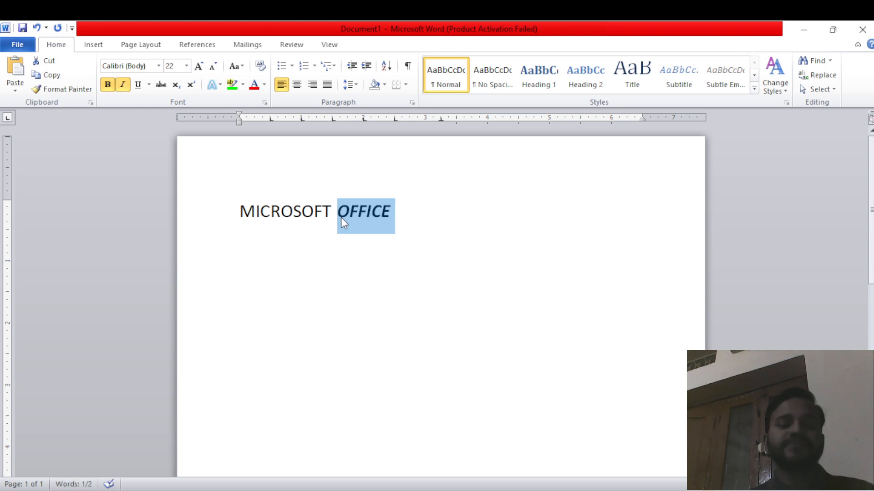
{"action": "key", "text": "ctrl+i"}
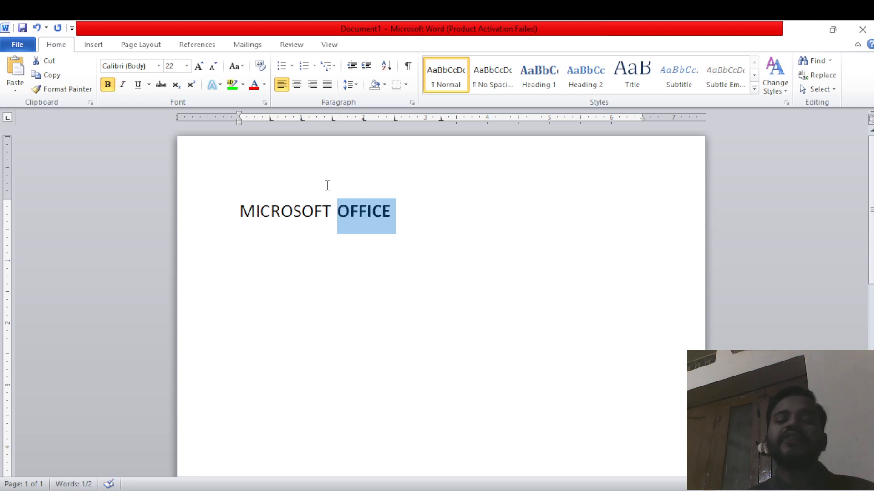
{"action": "key", "text": "ctrl+i"}
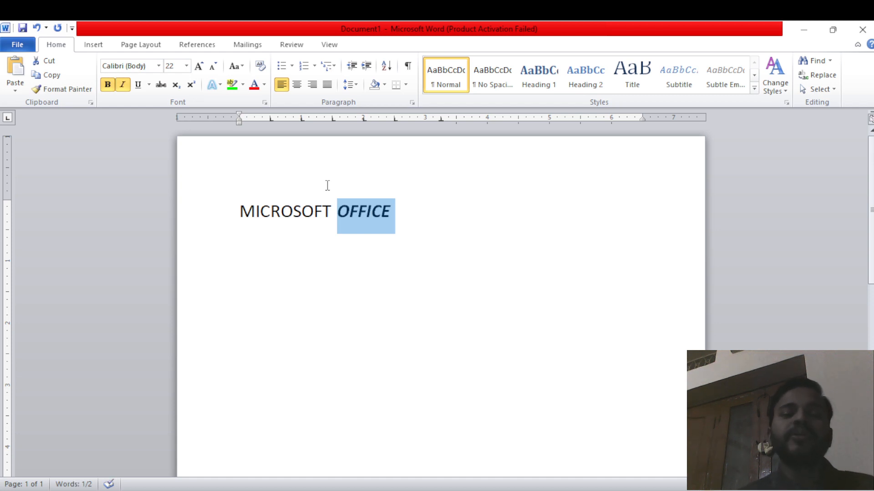
{"action": "key", "text": "ctrl+i"}
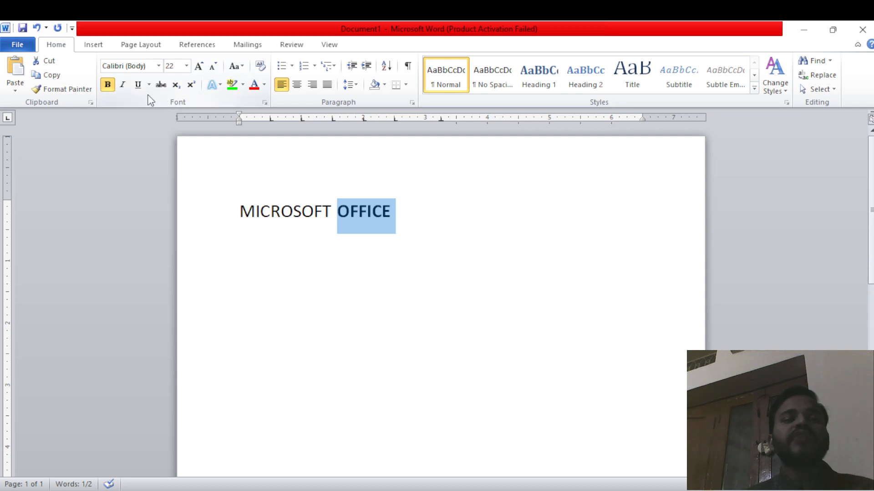
{"action": "left_click", "coordinate": [123, 85]}
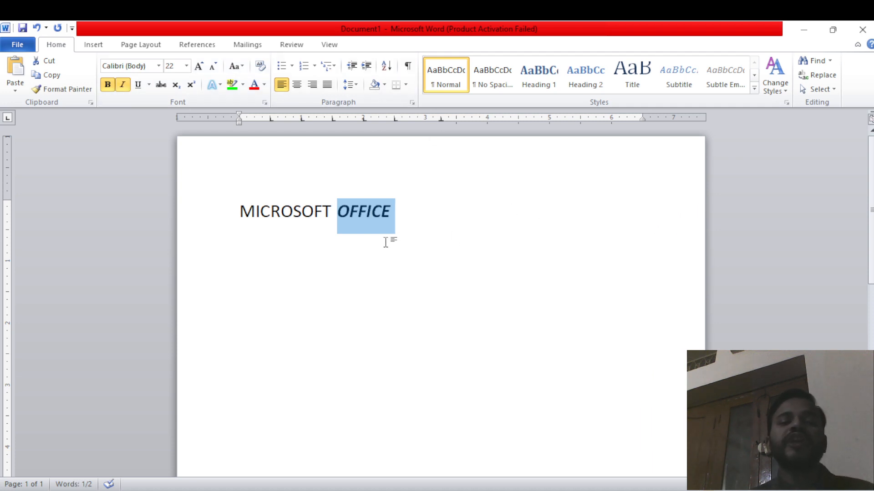
{"action": "left_click", "coordinate": [123, 85]}
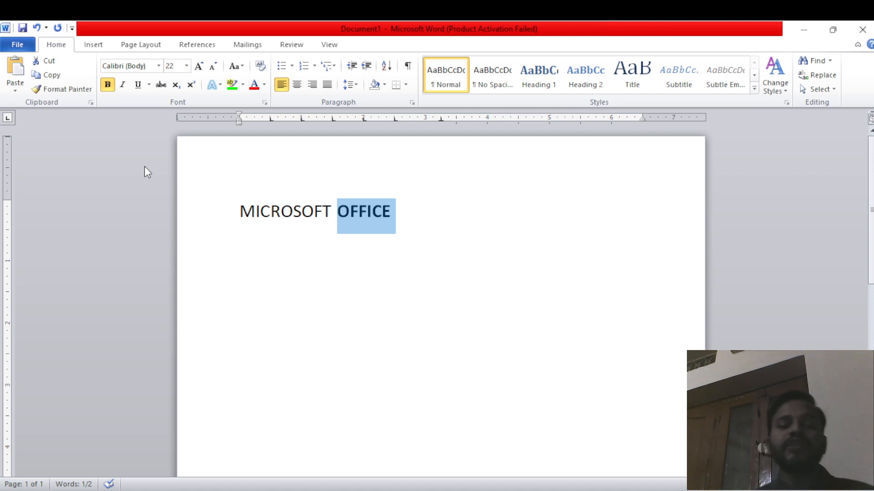
Step: Underline the word MICROSOFT and remove the underline, twice in a row
{"action": "double_click", "coordinate": [258, 212]}
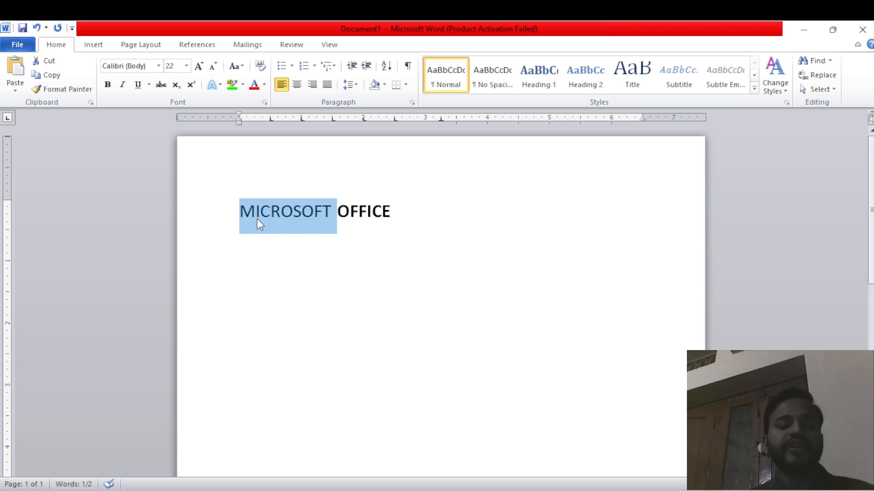
{"action": "key", "text": "ctrl+u"}
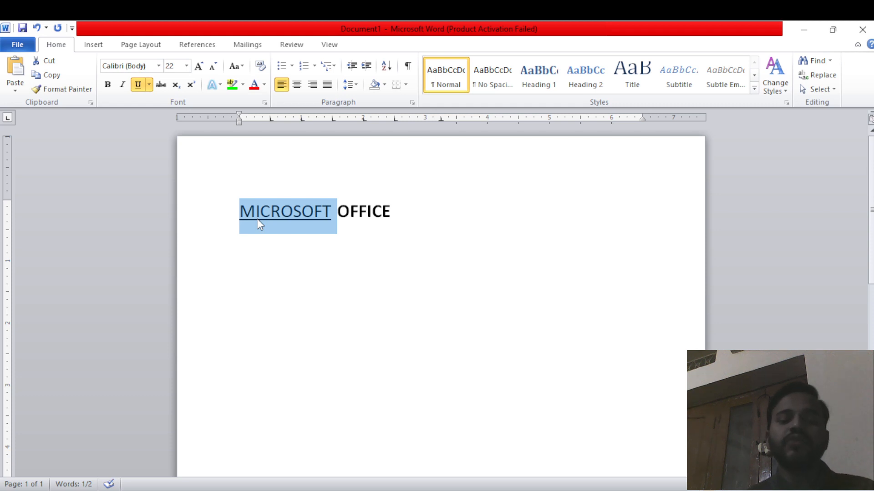
{"action": "key", "text": "ctrl+u"}
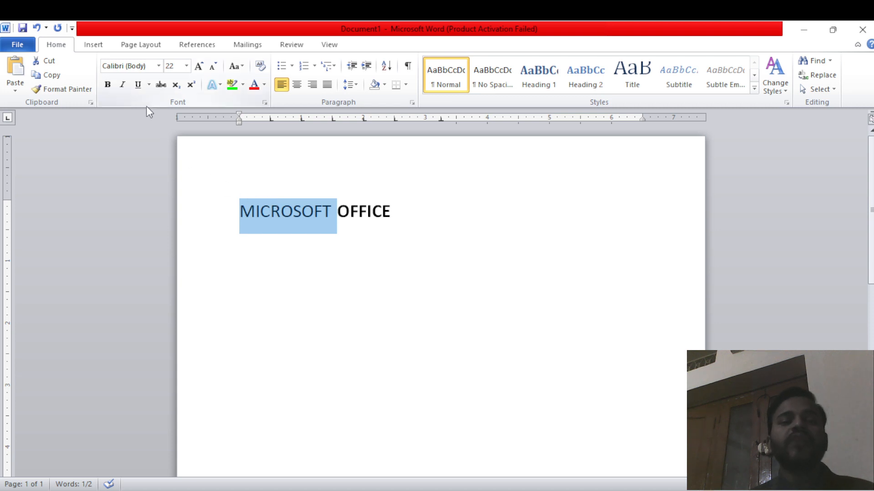
{"action": "left_click", "coordinate": [137, 85]}
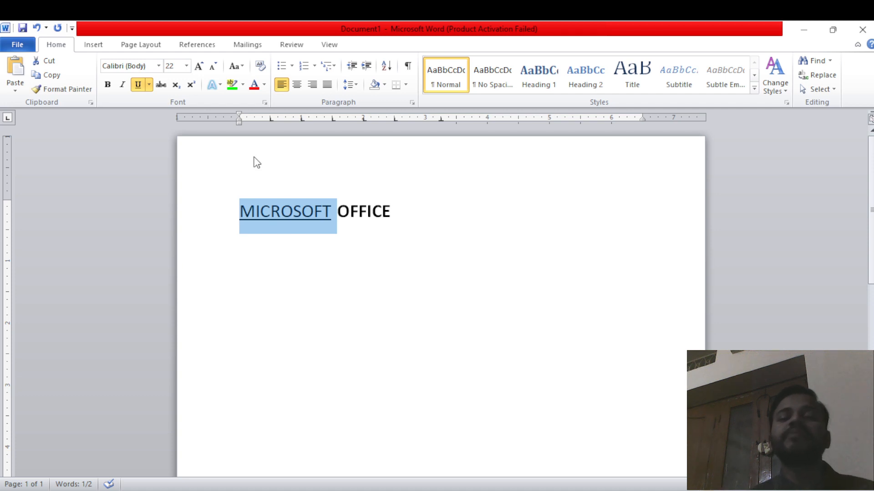
{"action": "left_click", "coordinate": [138, 86]}
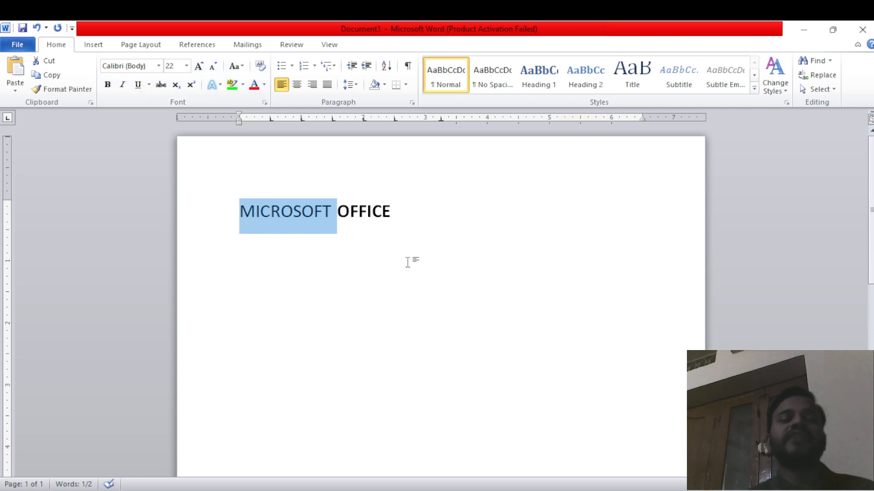
Step: Switch bold off at the end of the line, and enlarge the whole MICROSOFT OFFICE line to font size 72
{"action": "left_click", "coordinate": [397, 230]}
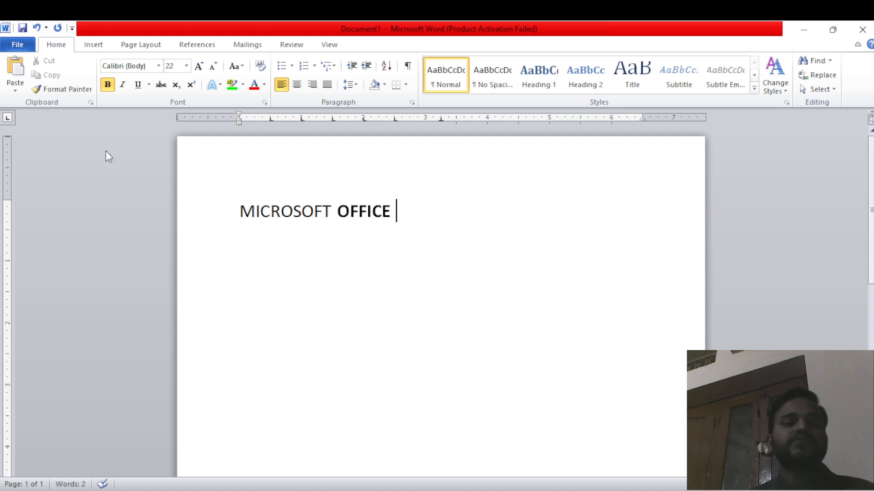
{"action": "left_click", "coordinate": [108, 86]}
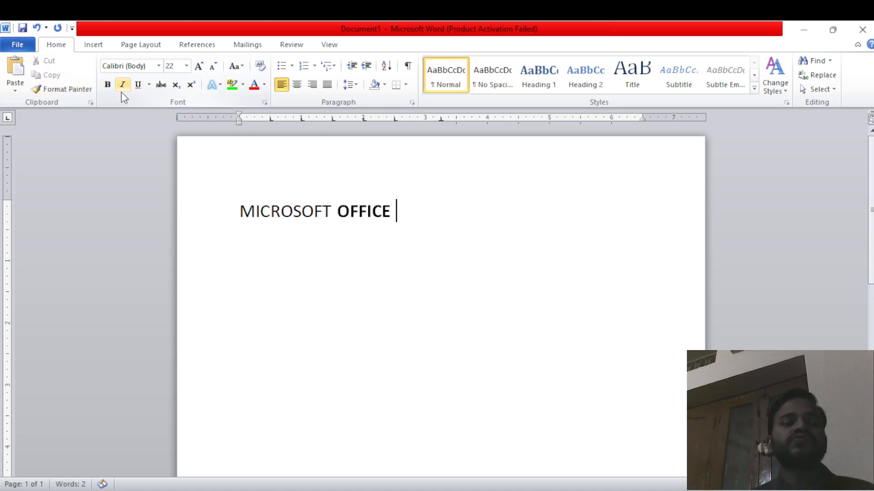
{"action": "left_click", "coordinate": [241, 207]}
{"action": "left_click_drag", "start_coordinate": [242, 207], "coordinate": [398, 201]}
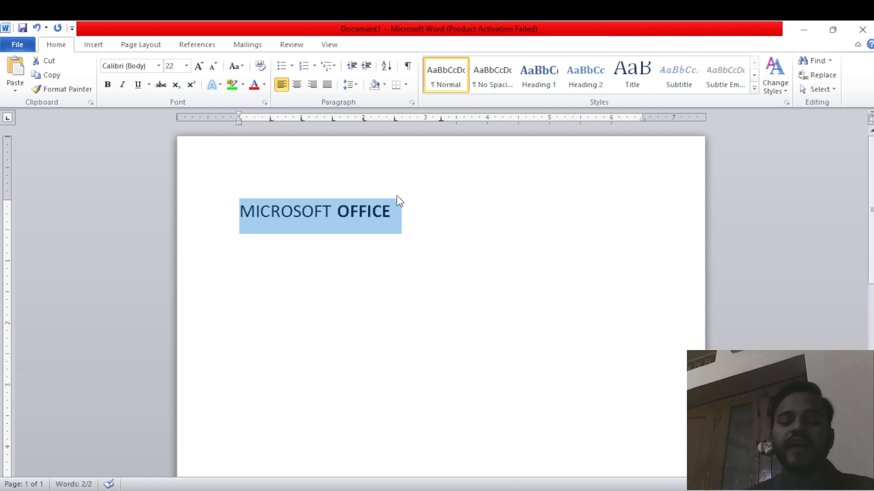
{"action": "key", "text": "ctrl+shift+period"}
{"action": "key", "text": "ctrl+shift+period"}
{"action": "key", "text": "ctrl+shift+period"}
{"action": "key", "text": "ctrl+shift+period"}
{"action": "key", "text": "ctrl+shift+period"}
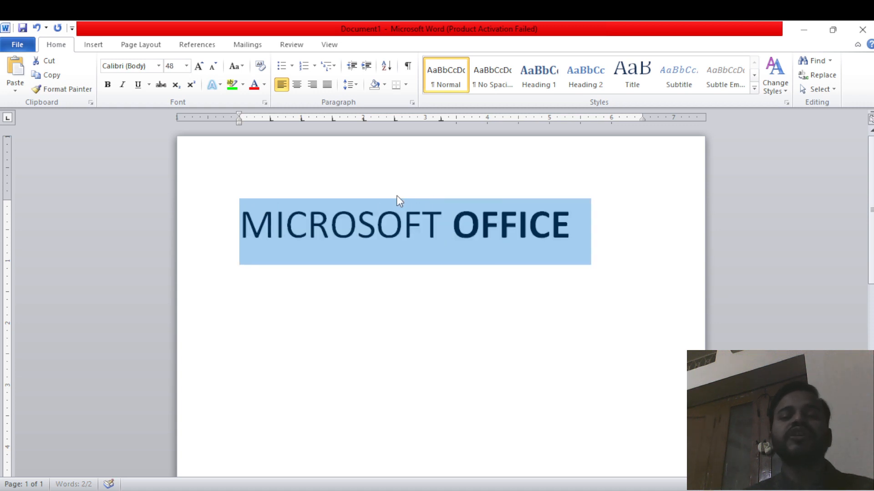
{"action": "key", "text": "ctrl+shift+period"}
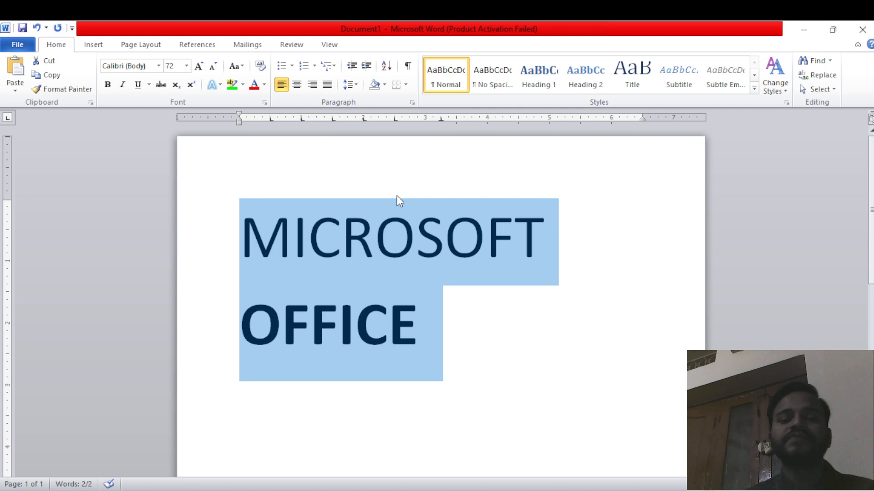
Step: Shrink the selected MICROSOFT OFFICE line through several font sizes, and enlarge it back to 72
{"action": "key", "text": "ctrl+shift+comma"}
{"action": "key", "text": "ctrl+shift+comma"}
{"action": "key", "text": "ctrl+shift+comma"}
{"action": "key", "text": "ctrl+shift+comma"}
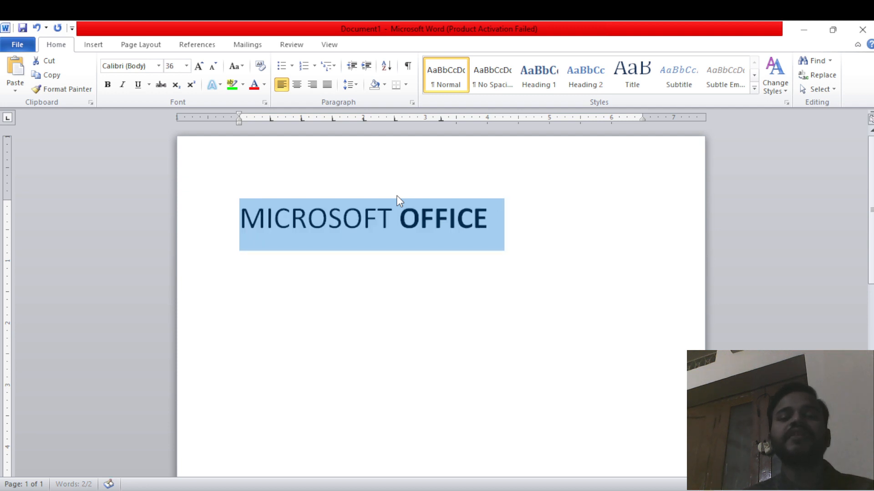
{"action": "key", "text": "ctrl+shift+period"}
{"action": "key", "text": "ctrl+shift+period"}
{"action": "key", "text": "ctrl+shift+period"}
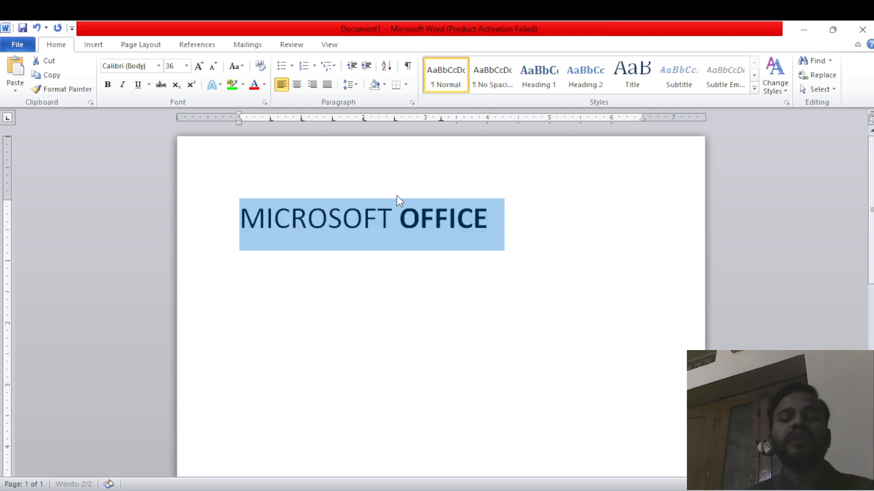
{"action": "key", "text": "ctrl+shift+period"}
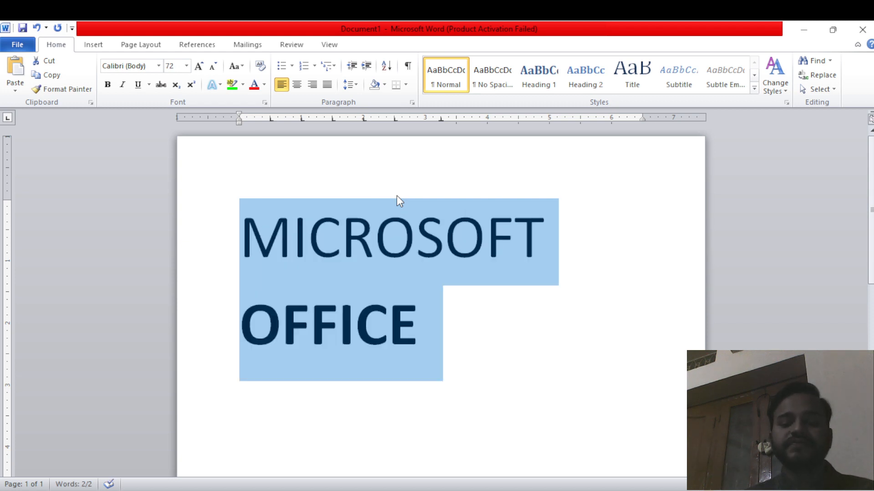
Step: Reduce the font size of the MICROSOFT OFFICE line to 28
{"action": "key", "text": "ctrl+shift+comma"}
{"action": "key", "text": "ctrl+shift+comma"}
{"action": "key", "text": "ctrl+shift+comma"}
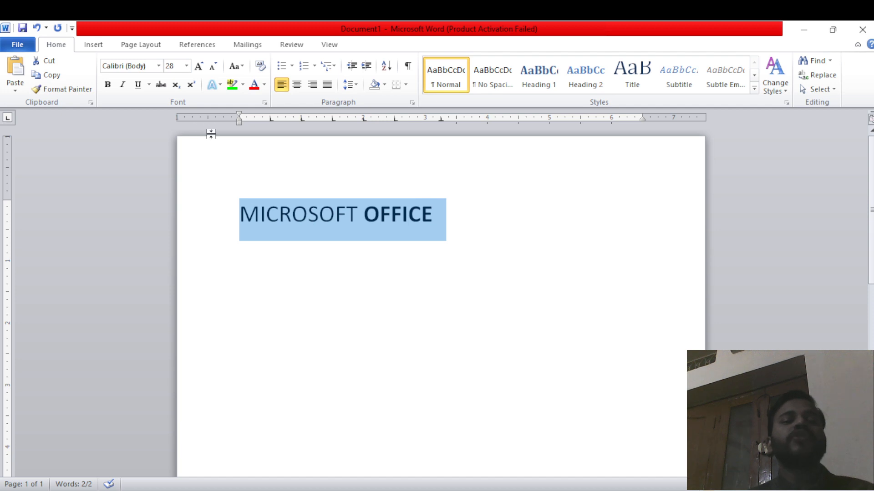
Step: Grow the MICROSOFT OFFICE line to font size 72, and shrink it back to 28
{"action": "left_click", "coordinate": [203, 71]}
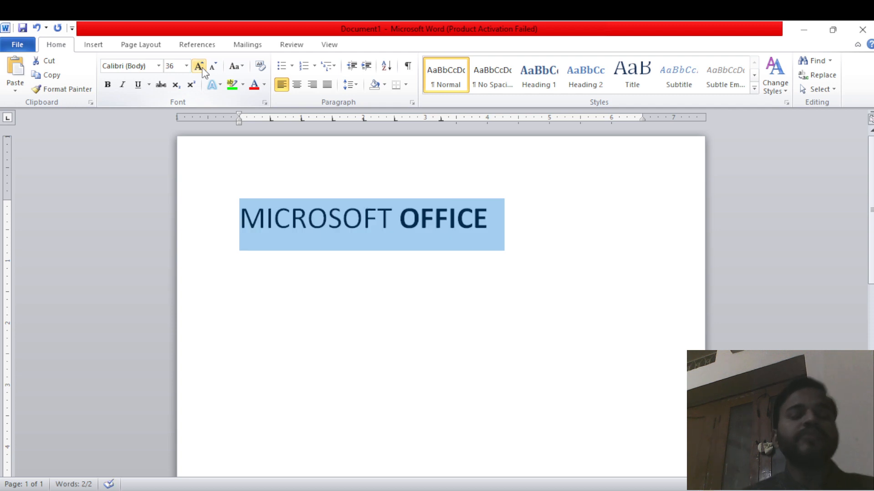
{"action": "left_click", "coordinate": [200, 67]}
{"action": "left_click", "coordinate": [200, 67]}
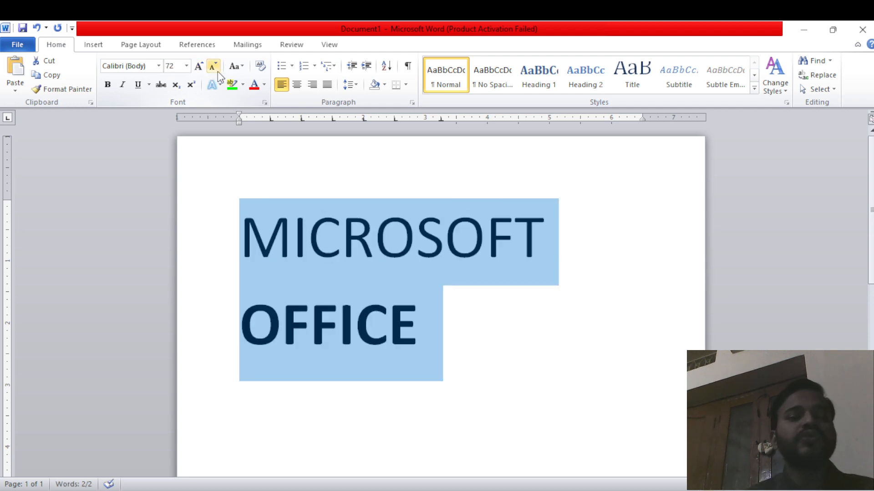
{"action": "left_click", "coordinate": [217, 71]}
{"action": "left_click", "coordinate": [217, 70]}
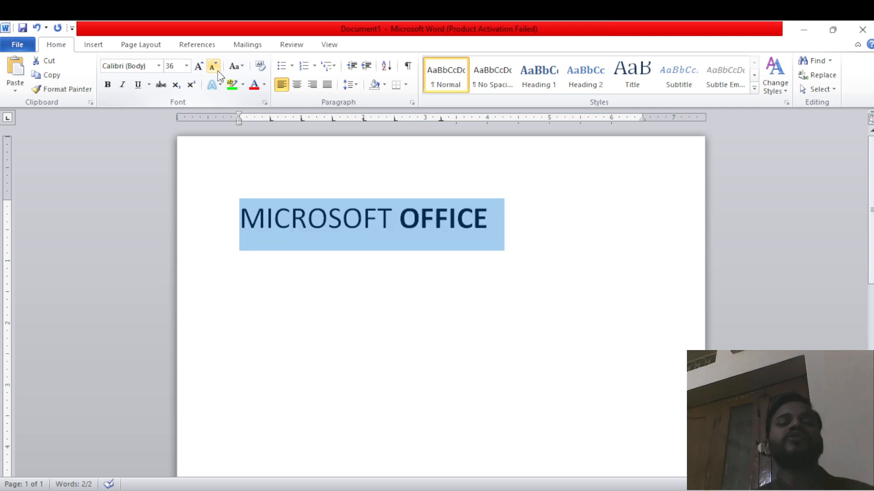
{"action": "left_click", "coordinate": [217, 70]}
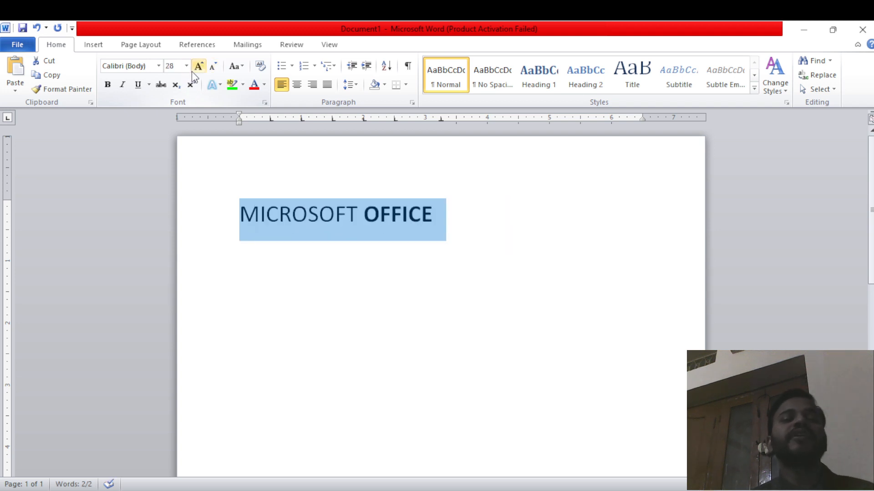
Step: Enlarge the MICROSOFT OFFICE line to font size 48, and reduce it to 24
{"action": "left_click", "coordinate": [199, 68]}
{"action": "left_click", "coordinate": [198, 67]}
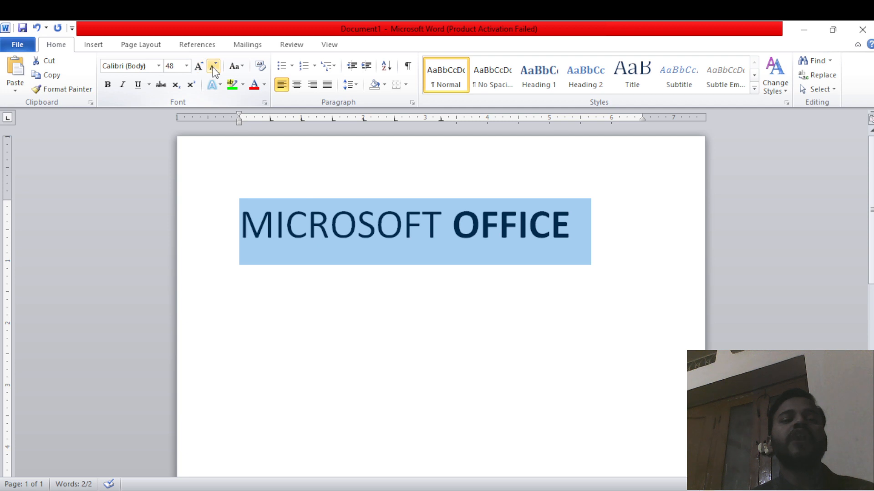
{"action": "left_click", "coordinate": [213, 68]}
{"action": "left_click", "coordinate": [213, 68]}
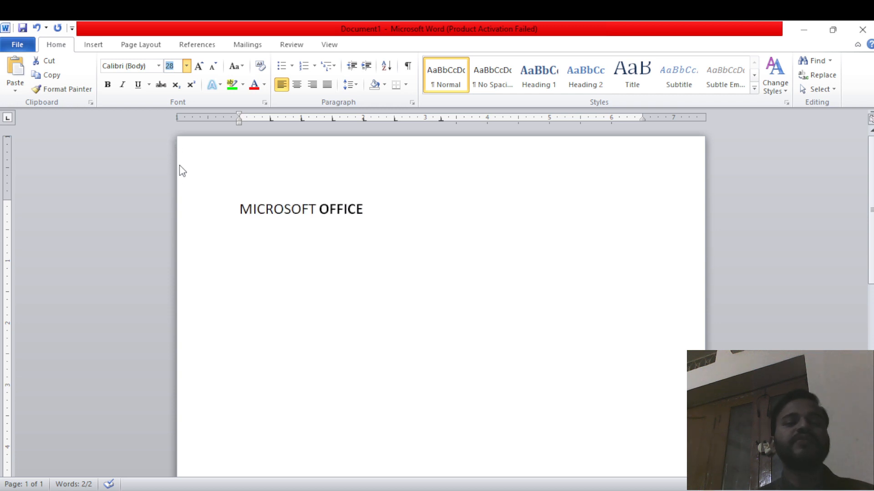
{"action": "left_click", "coordinate": [171, 195]}
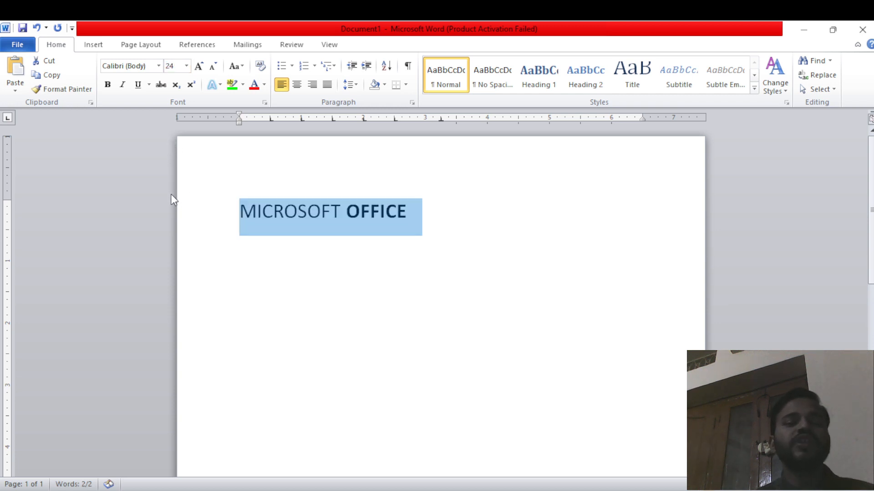
Step: Change the font of the MICROSOFT OFFICE line to Kruti Dev 010
{"action": "left_click", "coordinate": [158, 66]}
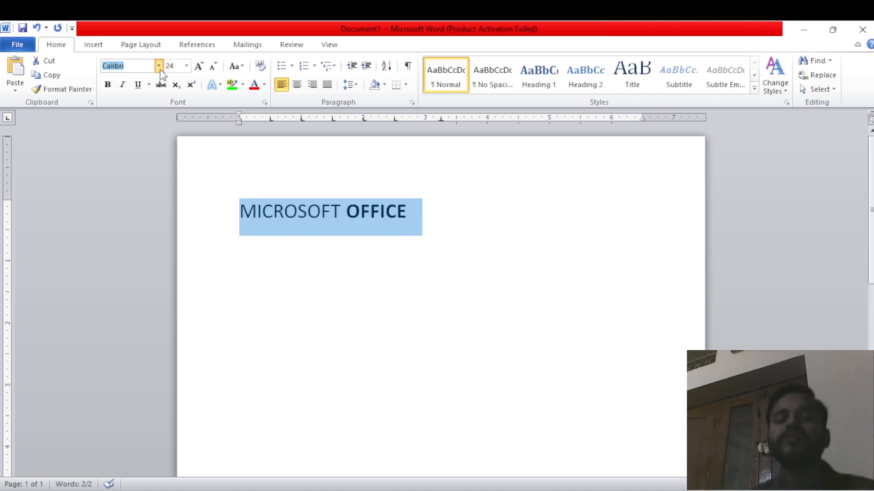
{"action": "key", "text": "BackSpace"}
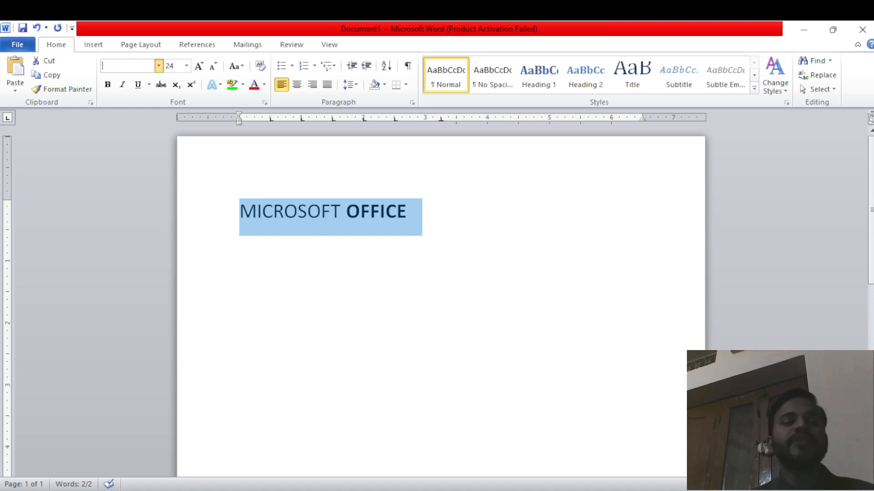
{"action": "type", "text": "K"}
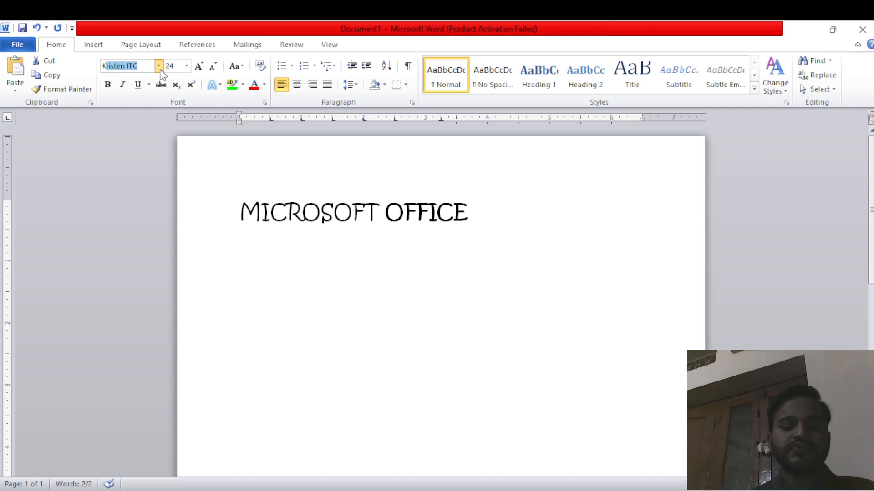
{"action": "type", "text": "uR"}
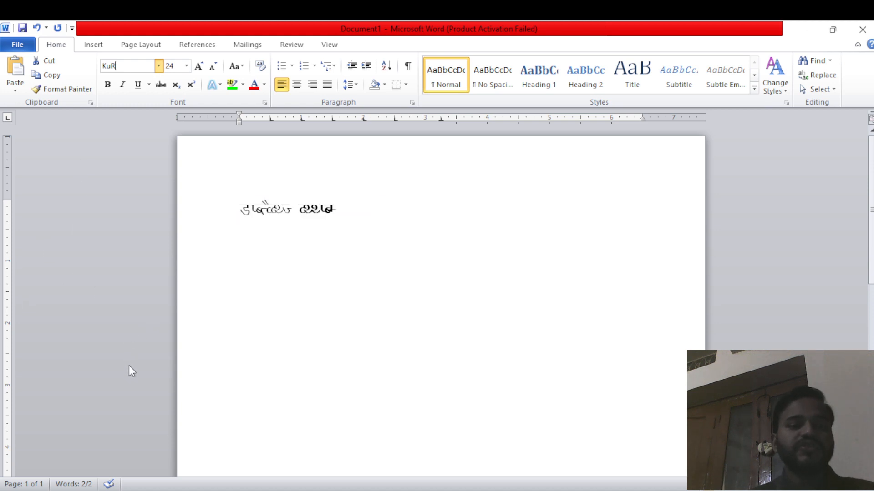
{"action": "key", "text": "Return"}
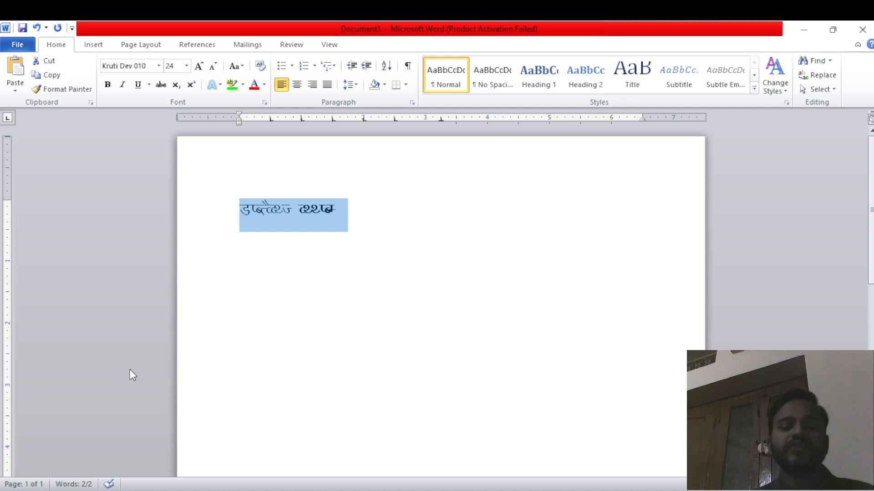
Step: Overwrite the MICROSOFT OFFICE line with random Hindi test characters, and delete them all to leave the page empty
{"action": "type", "text": "KJJKSdJDJSJ'"}
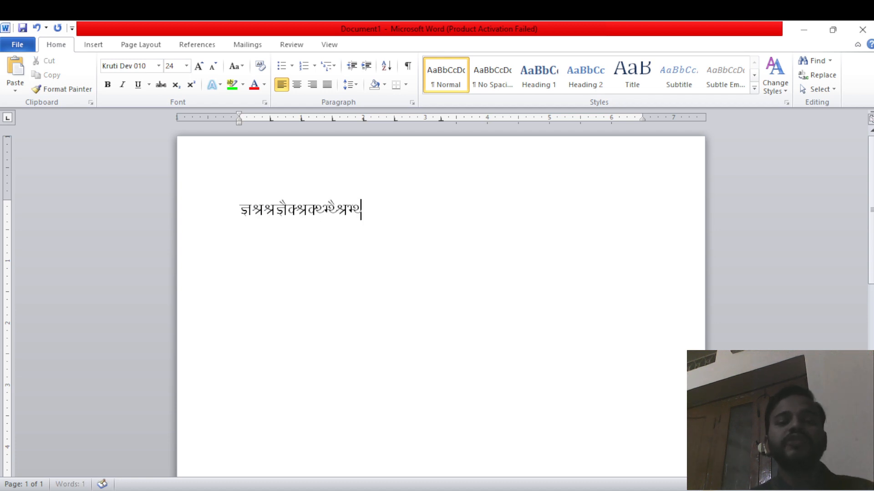
{"action": "type", "text": "hjhdjjhjdh"}
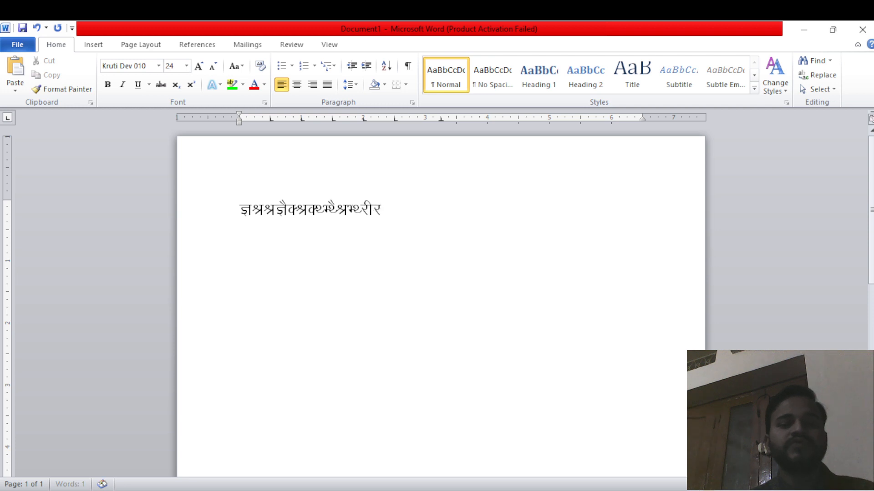
{"action": "key", "text": "BackSpace"}
{"action": "key", "text": "BackSpace"}
{"action": "key", "text": "BackSpace"}
{"action": "key", "text": "BackSpace"}
{"action": "key", "text": "BackSpace"}
{"action": "key", "text": "BackSpace"}
{"action": "key", "text": "BackSpace"}
{"action": "key", "text": "BackSpace"}
{"action": "key", "text": "BackSpace"}
{"action": "key", "text": "BackSpace"}
{"action": "key", "text": "BackSpace"}
{"action": "key", "text": "BackSpace"}
{"action": "key", "text": "BackSpace"}
{"action": "key", "text": "BackSpace"}
{"action": "key", "text": "BackSpace"}
{"action": "key", "text": "BackSpace"}
{"action": "key", "text": "BackSpace"}
{"action": "key", "text": "BackSpace"}
{"action": "key", "text": "BackSpace"}
{"action": "key", "text": "BackSpace"}
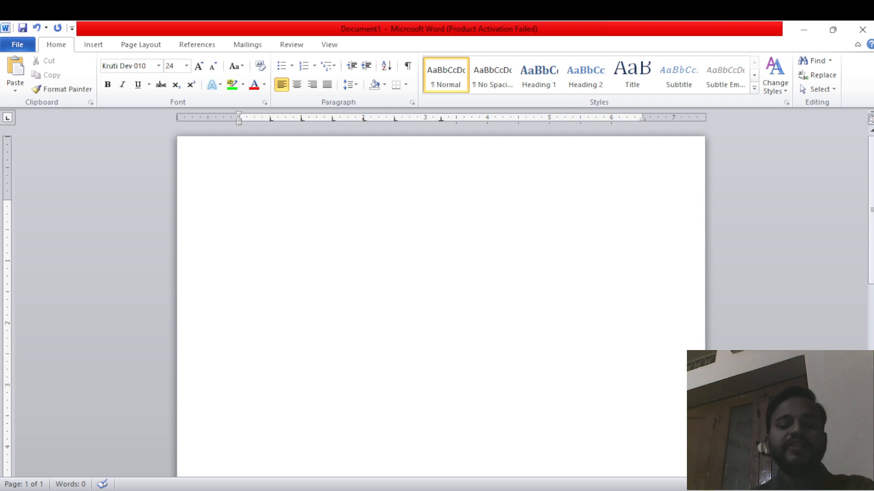
Step: Enter the Hindi test text "कहिी ष्यसार" in Kruti Dev 010, and clear the whole document
{"action": "type", "text": "`dk"}
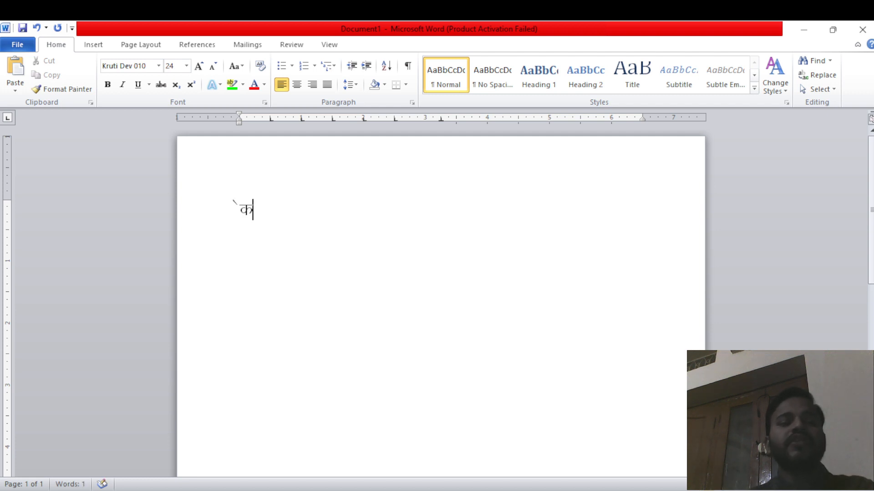
{"action": "type", "text": "g "}
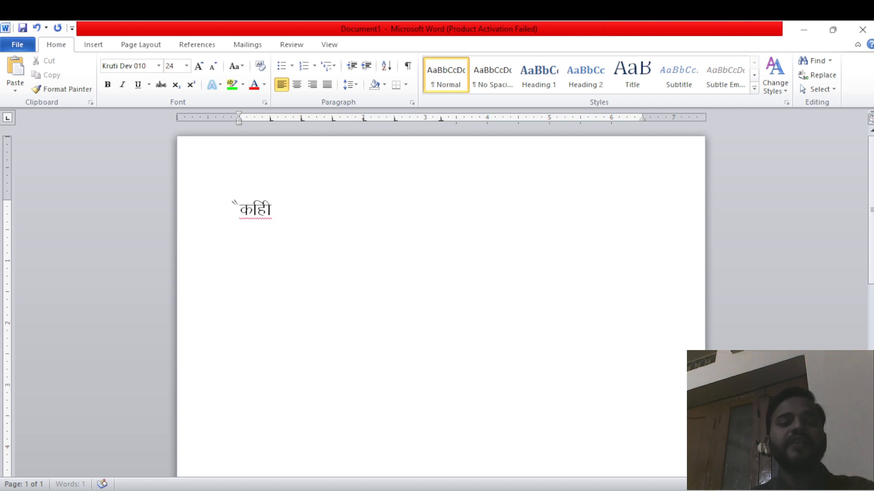
{"action": "type", "text": "j"}
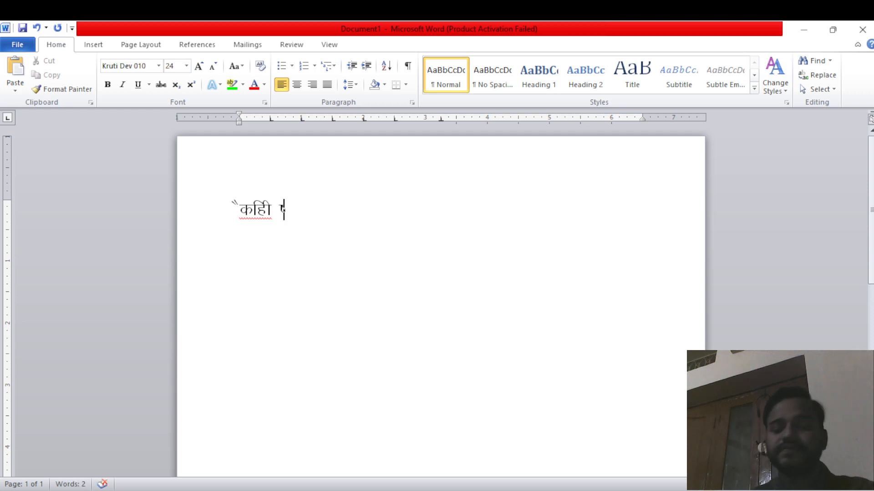
{"action": "type", "text": ";lk"}
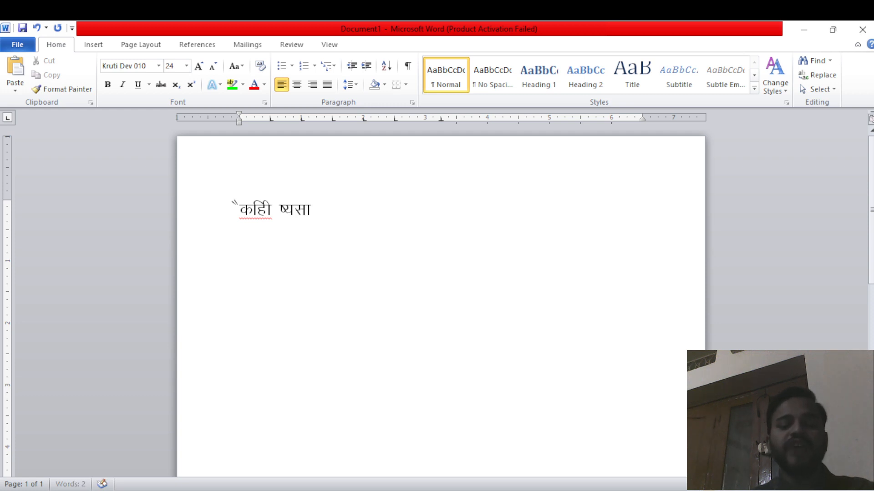
{"action": "type", "text": "j"}
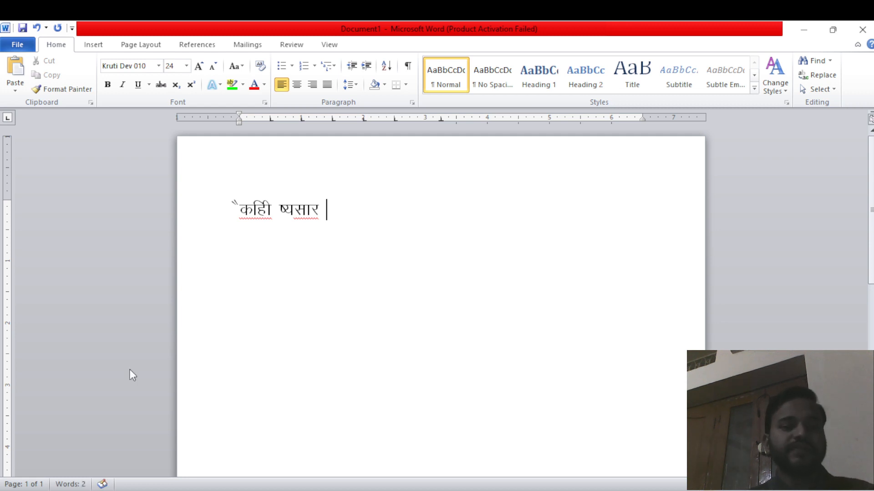
{"action": "key", "text": "ctrl+a"}
{"action": "key", "text": "BackSpace"}
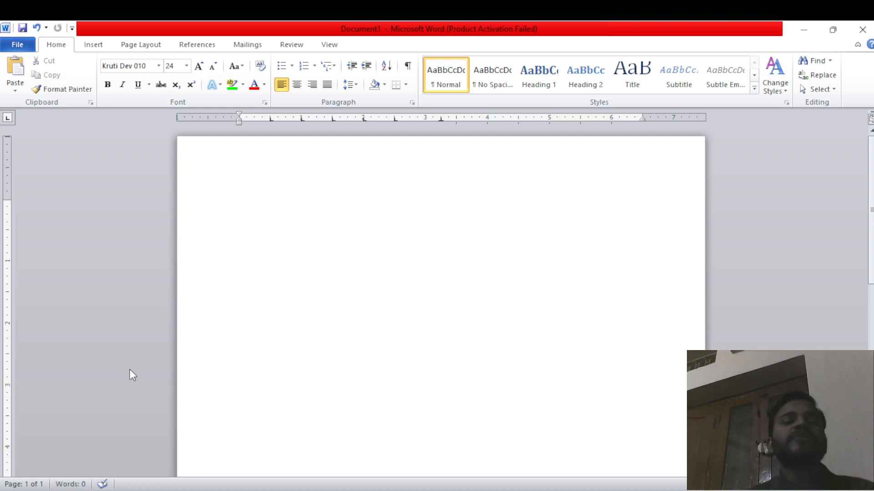
Step: Set the font for new text in the empty document to Arial
{"action": "left_click", "coordinate": [159, 70]}
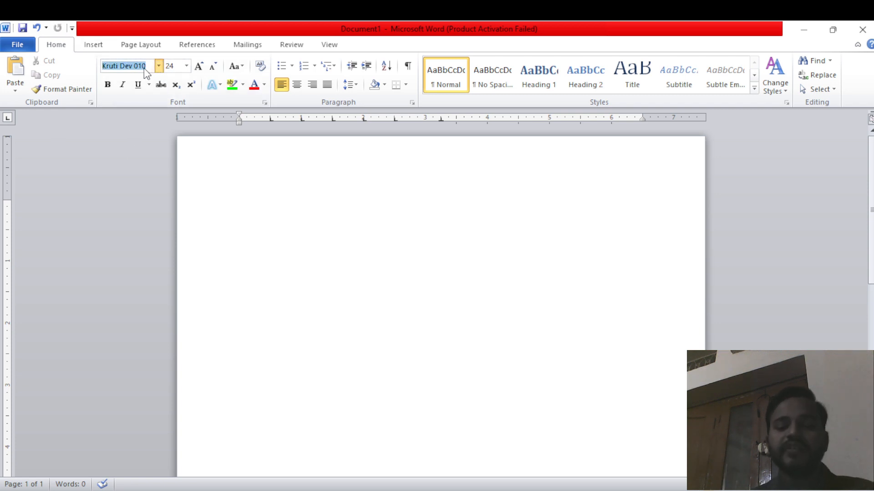
{"action": "key", "text": "BackSpace"}
{"action": "type", "text": "Arial"}
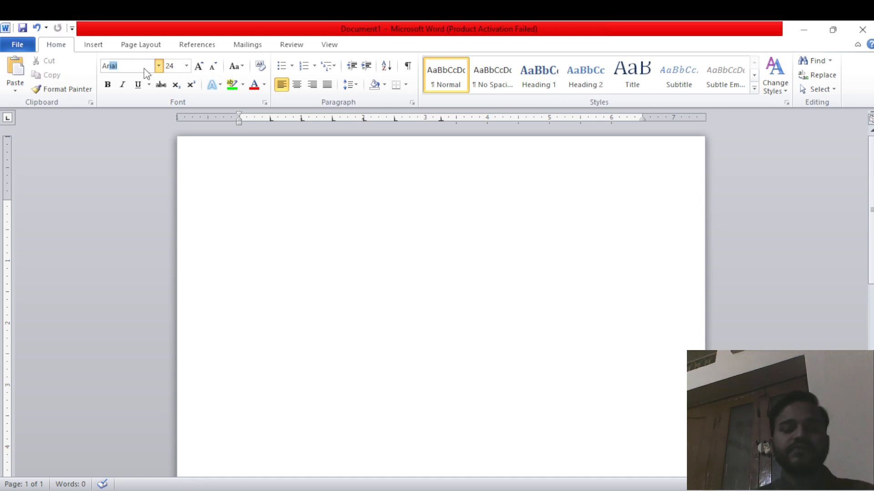
{"action": "key", "text": "Return"}
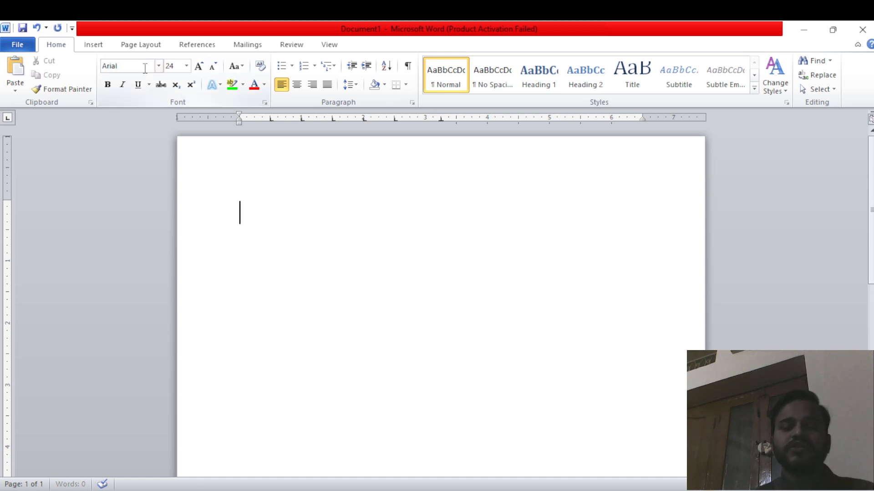
Step: Enter two lines of Arial sample text, "Hjnsjjsjdfjsd" and "kfjsdfjlskldf"
{"action": "type", "text": "hjnsjjsjdfjsd"}
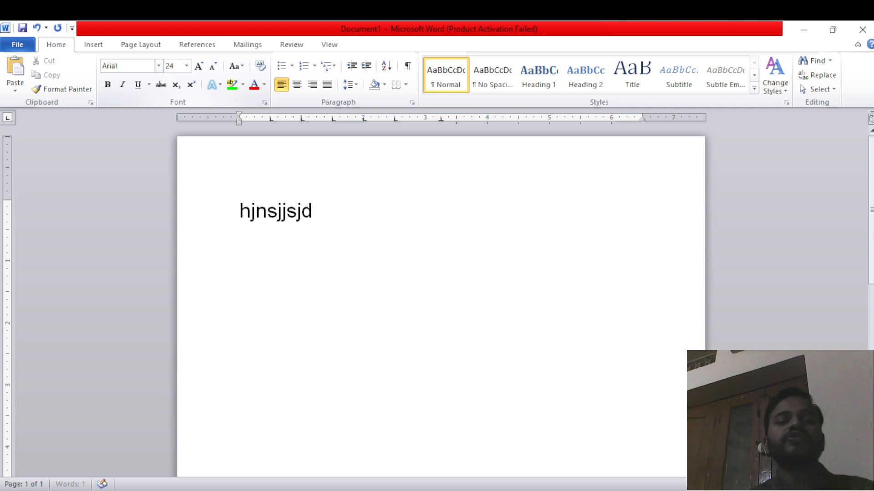
{"action": "key", "text": "Return"}
{"action": "type", "text": "kfjsdfjlskldf"}
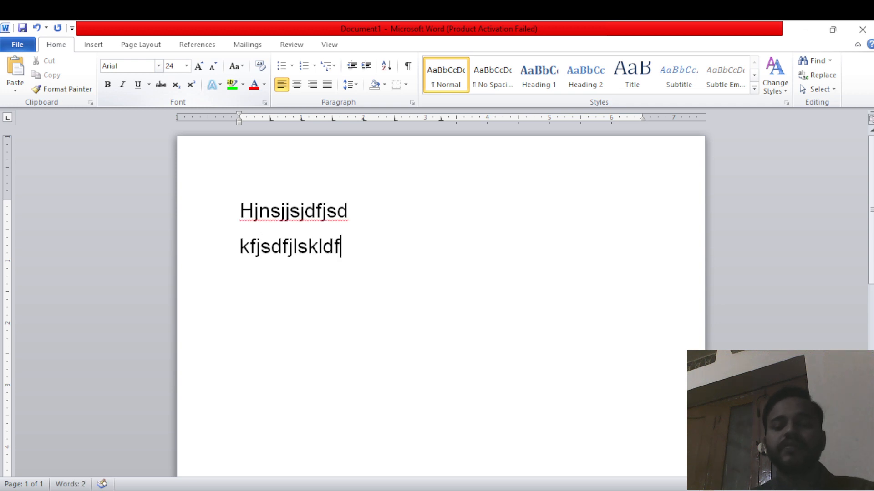
Step: Add three more lines of Arial sample text, "Lkljslkdjf", "Jsdlkjf" and "fjsl", and clear the whole document
{"action": "key", "text": "Return"}
{"action": "type", "text": "lkljslkdjf"}
{"action": "key", "text": "Return"}
{"action": "type", "text": "jsdlkjf"}
{"action": "key", "text": "Return"}
{"action": "type", "text": "fjsl"}
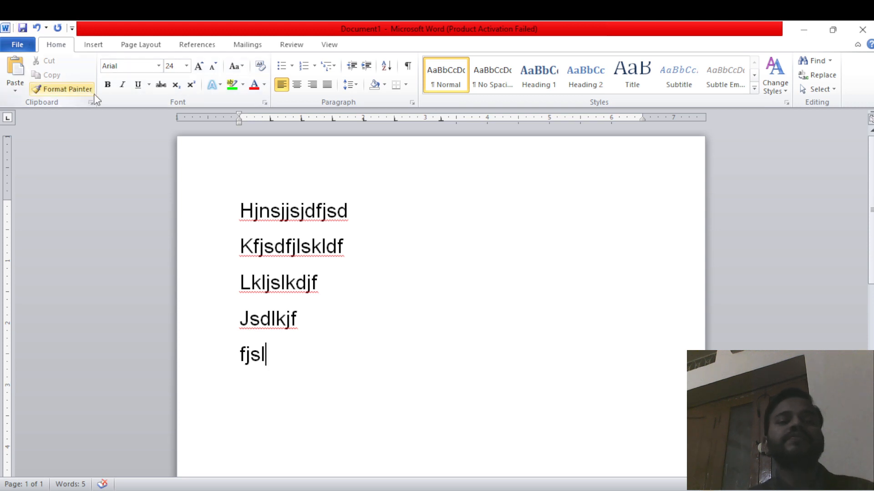
{"action": "key", "text": "ctrl+a"}
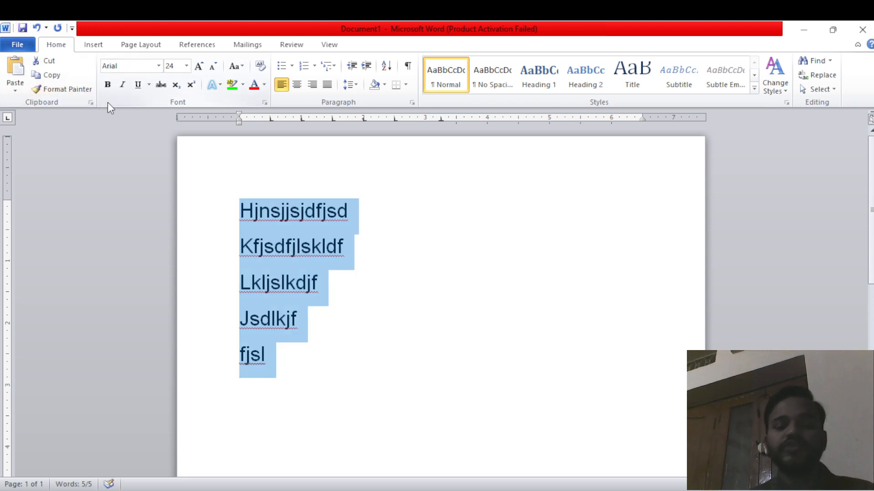
{"action": "key", "text": "Delete"}
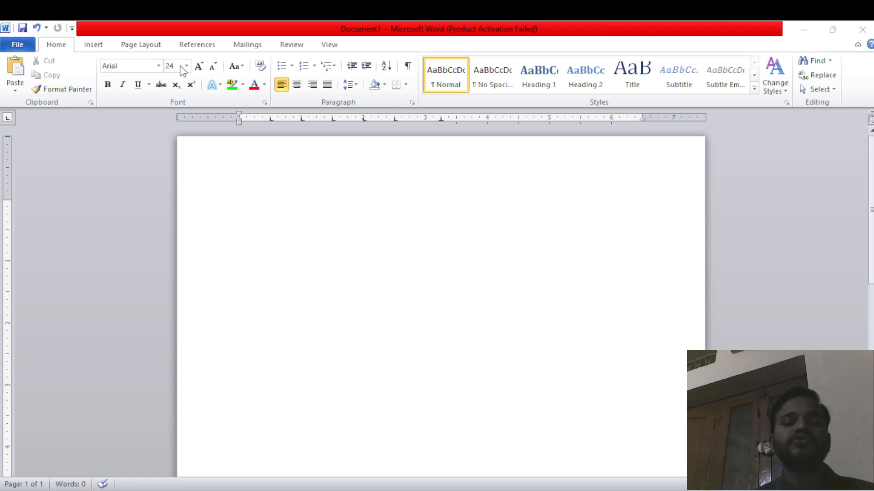
Step: Enter the formula "H2o" on the empty page and format its 2 as subscript
{"action": "left_click", "coordinate": [488, 400]}
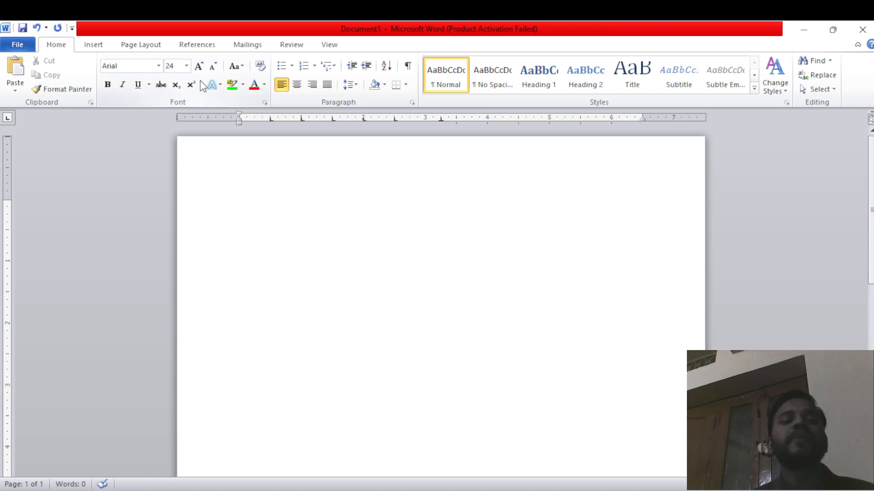
{"action": "left_click", "coordinate": [175, 85]}
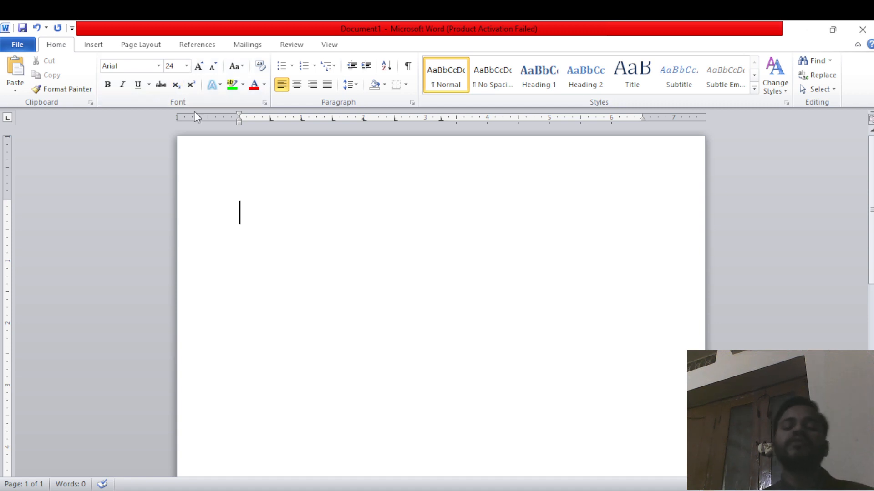
{"action": "type", "text": "H2o"}
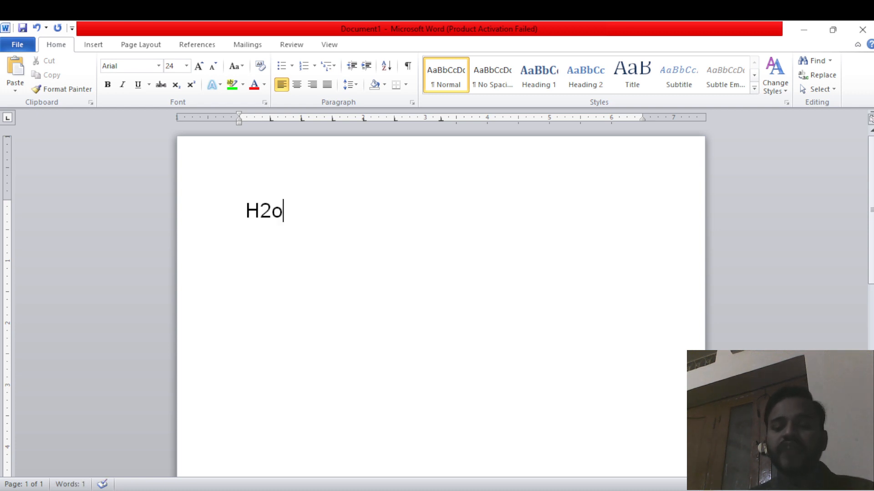
{"action": "key", "text": "Left"}
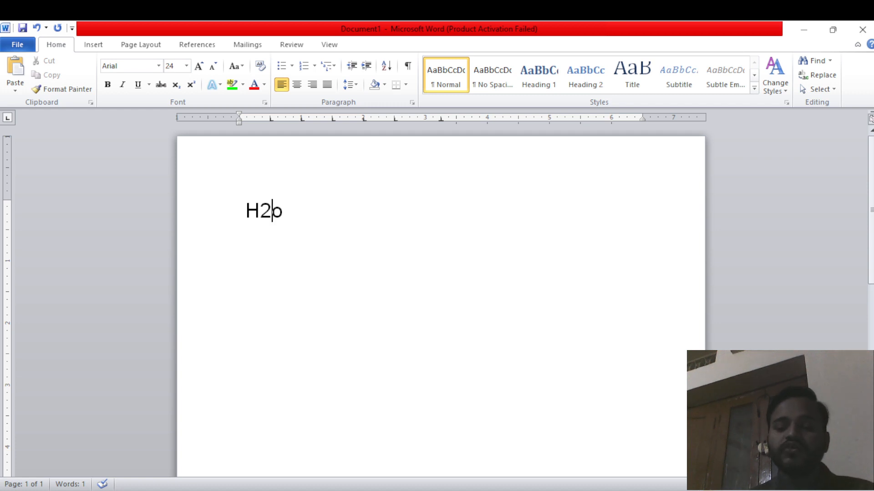
{"action": "key", "text": "shift+Left"}
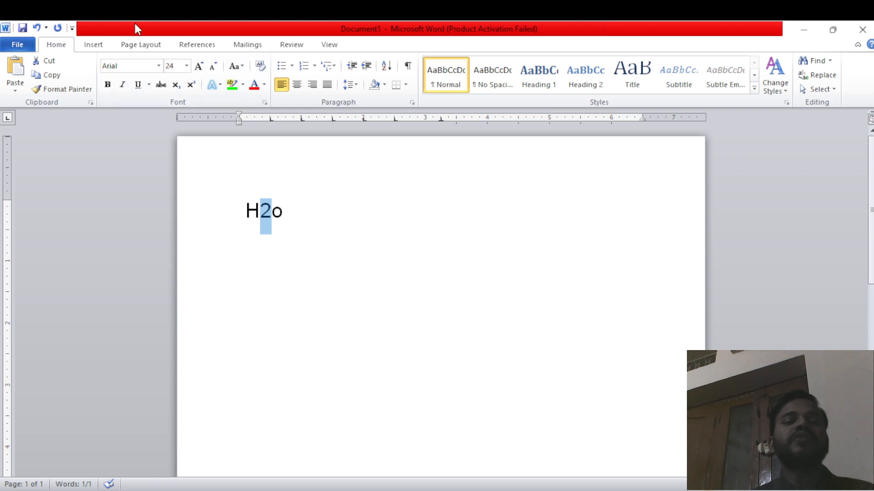
{"action": "left_click", "coordinate": [177, 86]}
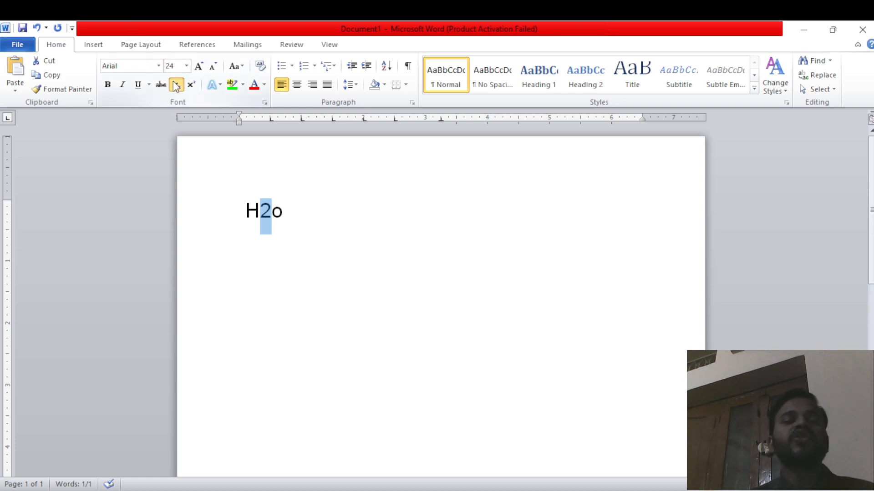
{"action": "left_click", "coordinate": [324, 210]}
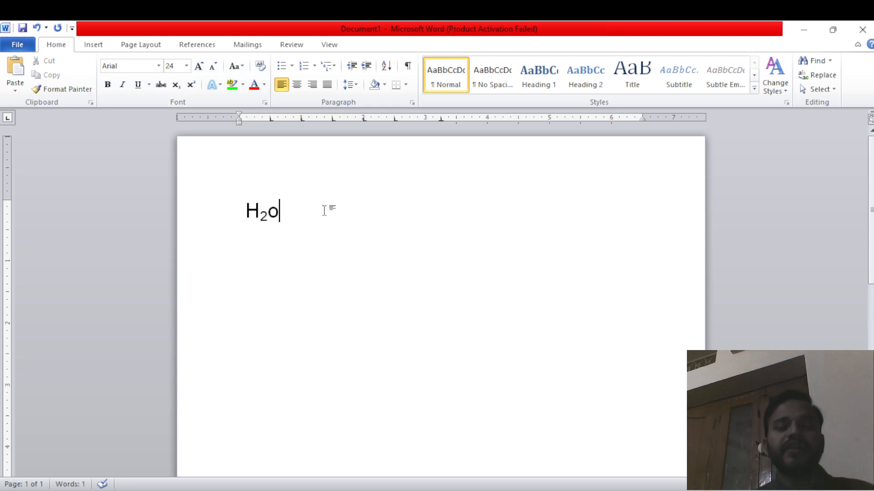
Step: Toggle the subscript on the 2 in "H2o" off, on and off again, and return to the document body
{"action": "key", "text": "Left"}
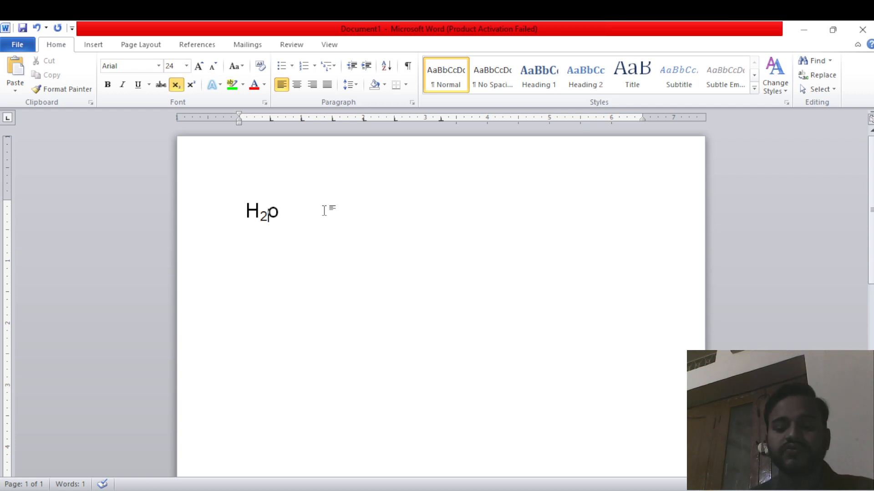
{"action": "key", "text": "shift+Left"}
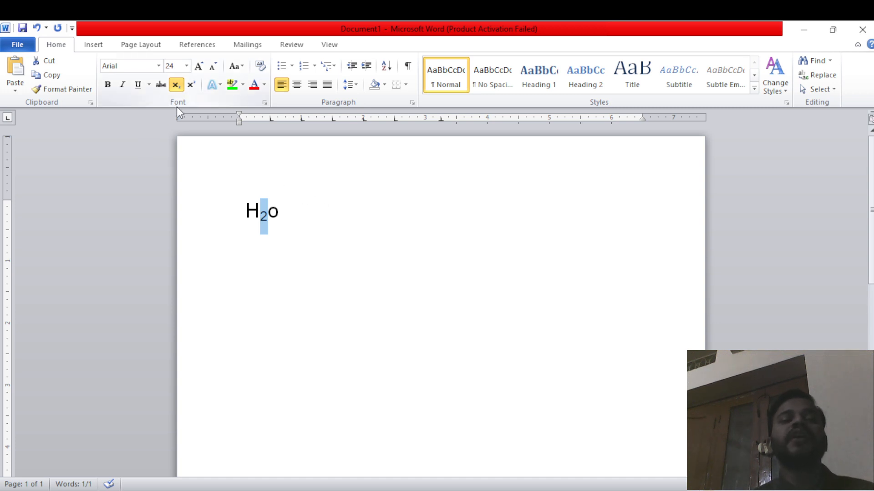
{"action": "left_click", "coordinate": [176, 87]}
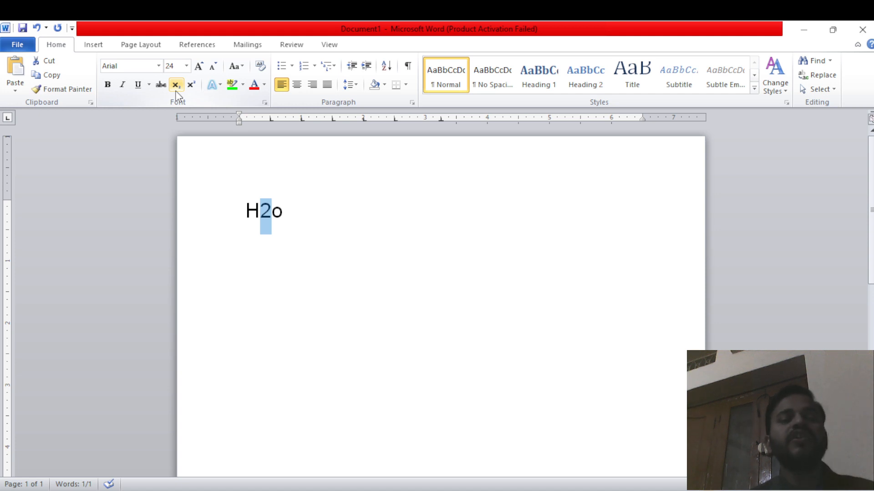
{"action": "left_click", "coordinate": [176, 86]}
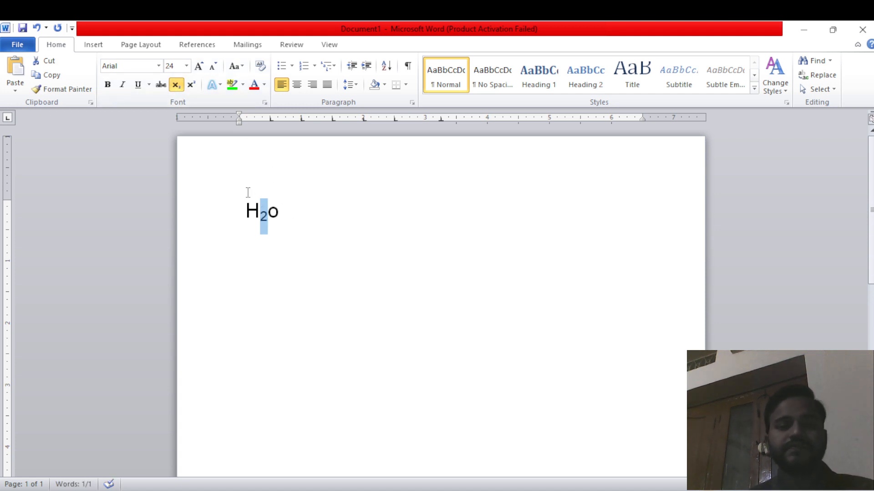
{"action": "left_click", "coordinate": [176, 85]}
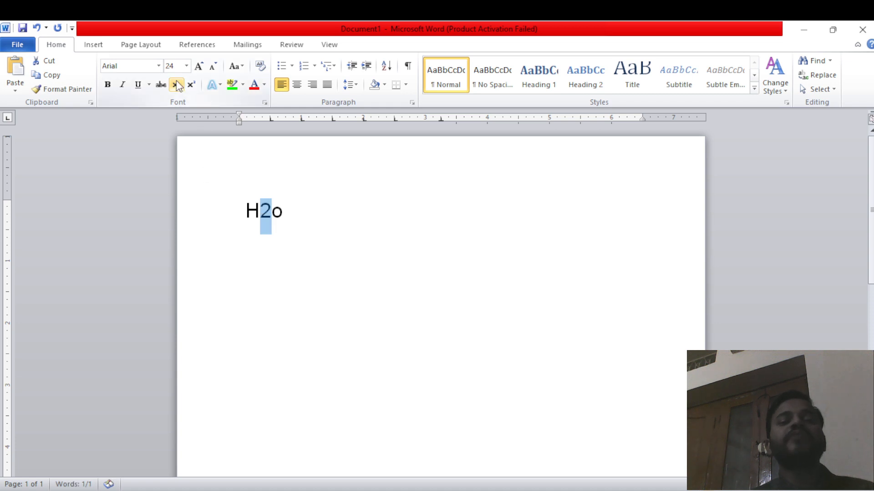
{"action": "double_click", "coordinate": [305, 198]}
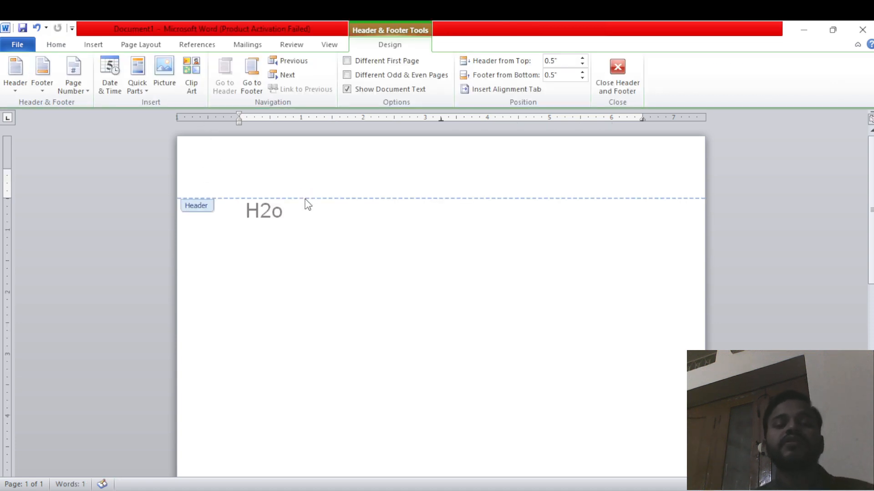
{"action": "left_click", "coordinate": [626, 84]}
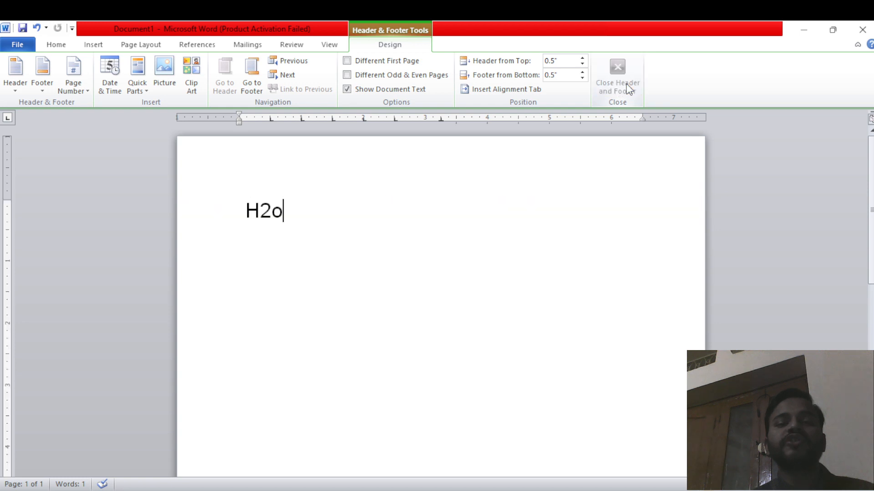
Step: Reapply subscript formatting to only the 2 in "H2o"
{"action": "key", "text": "Left"}
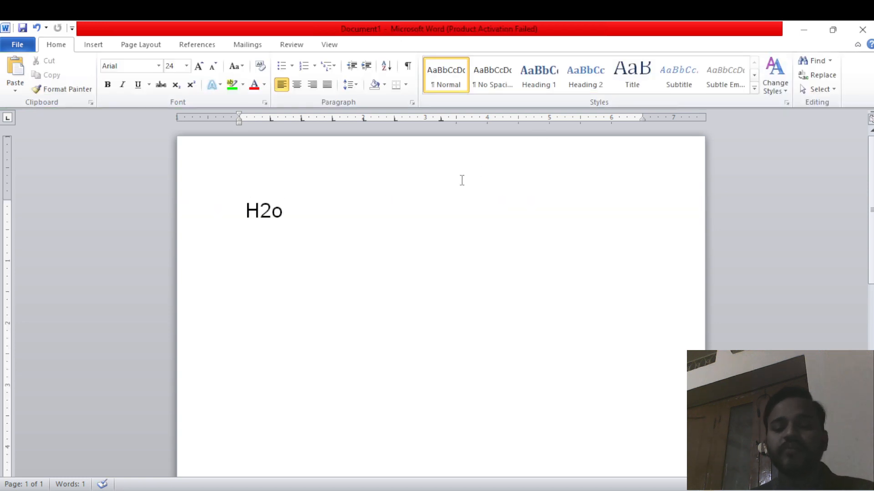
{"action": "key", "text": "shift+Left"}
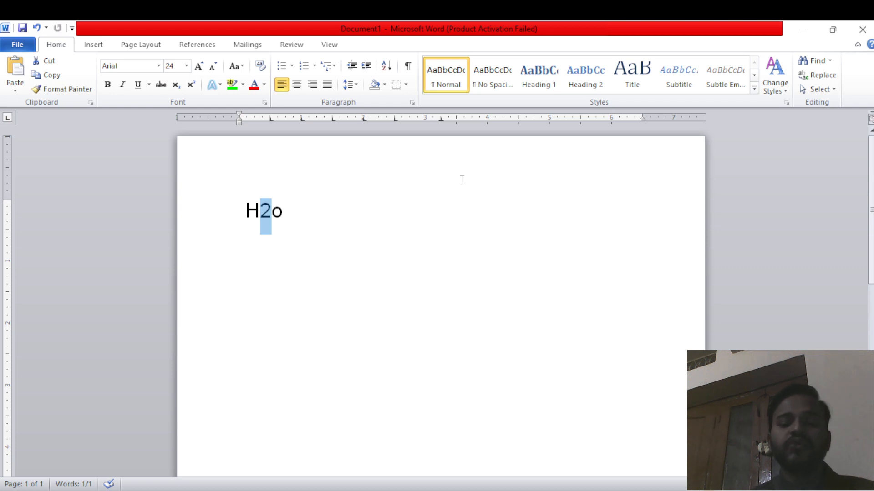
{"action": "key", "text": "ctrl+equal"}
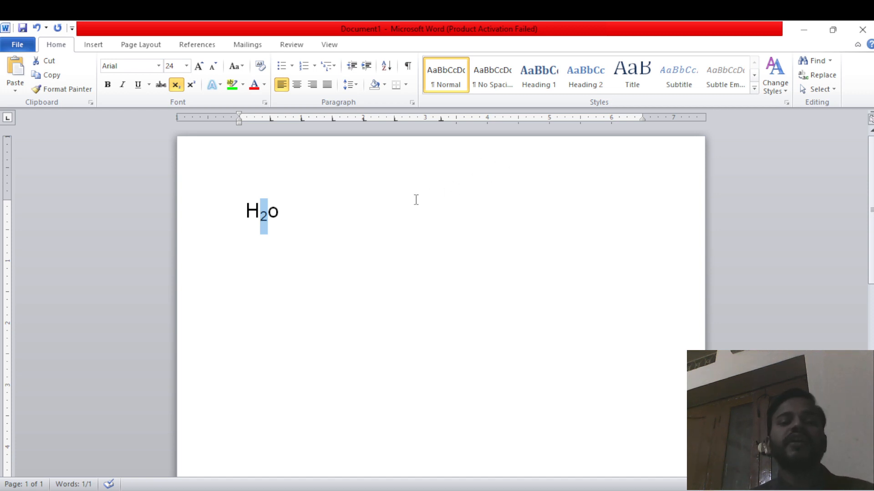
Step: Replace the H2o formula with the expression "(a+b)2" as plain text
{"action": "left_click", "coordinate": [313, 222]}
{"action": "key", "text": "BackSpace"}
{"action": "key", "text": "BackSpace"}
{"action": "key", "text": "BackSpace"}
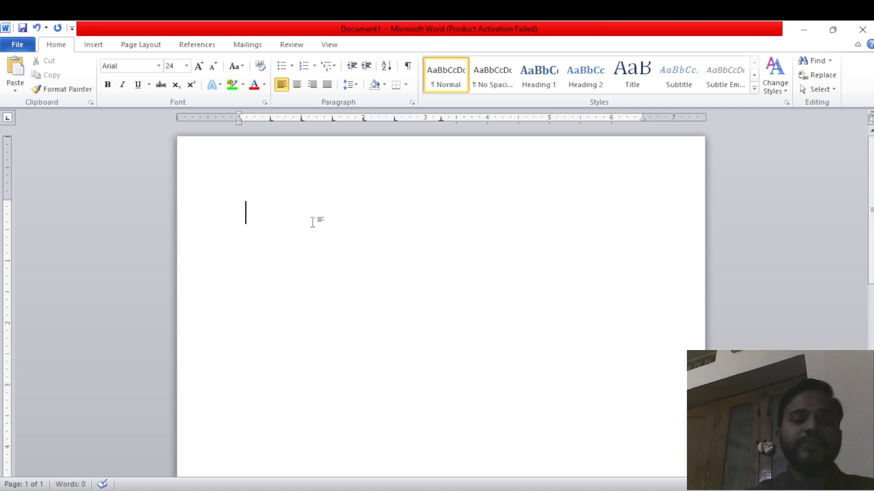
{"action": "type", "text": "("}
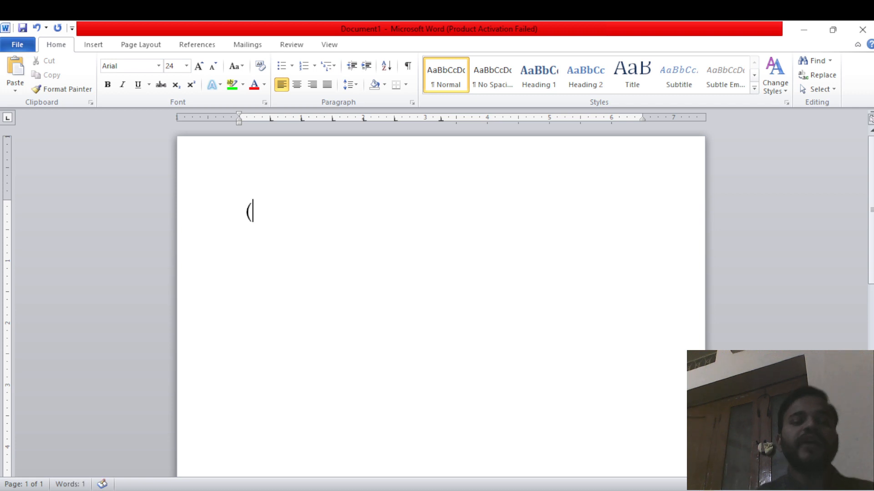
{"action": "type", "text": "a"}
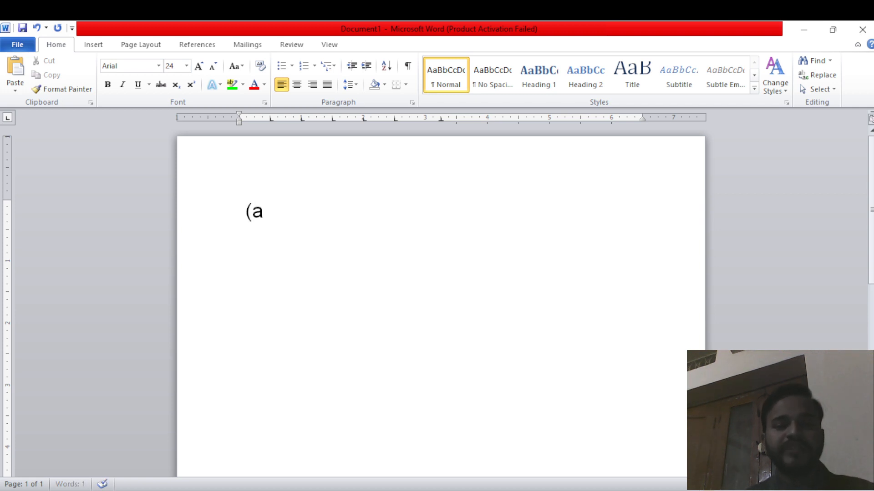
{"action": "type", "text": "+b"}
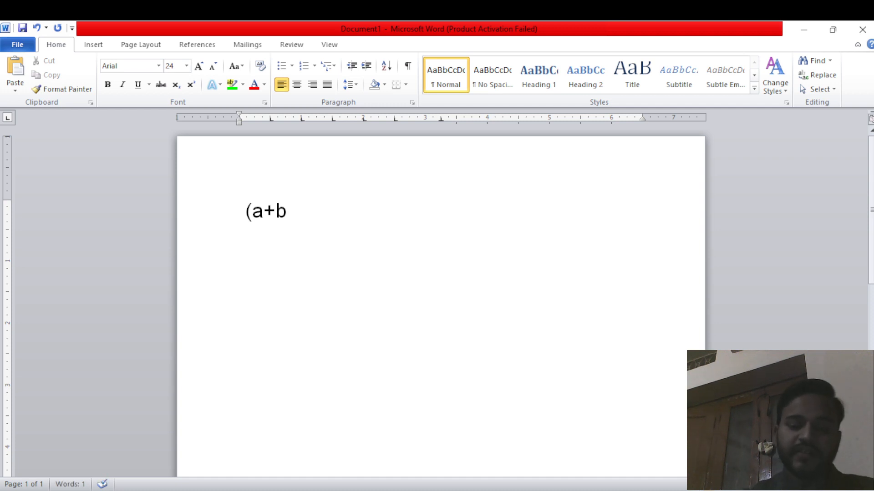
{"action": "type", "text": ")"}
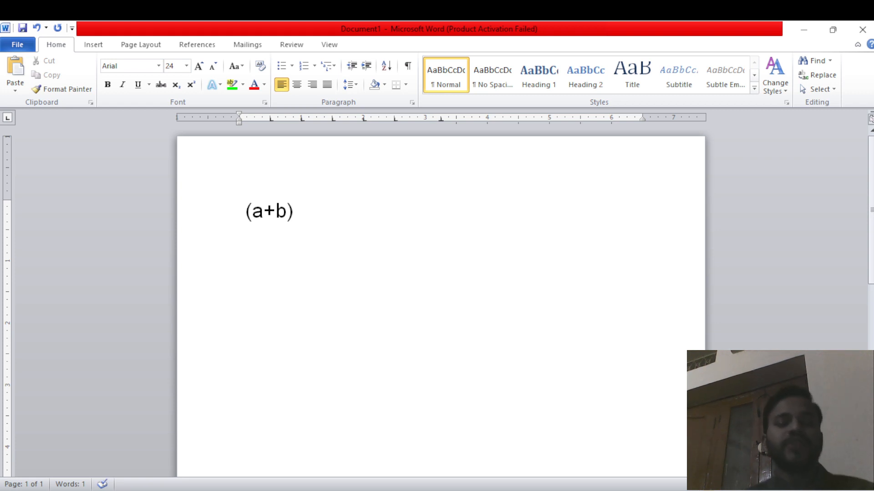
{"action": "type", "text": "2"}
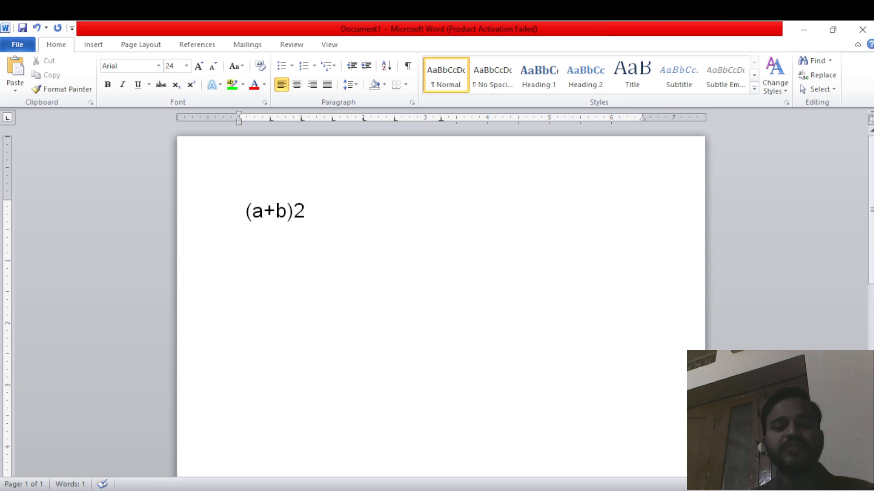
Step: Toggle superscript on and off repeatedly for the 2 in "(a+b)2", leaving it formatted as superscript
{"action": "key", "text": "shift+Left"}
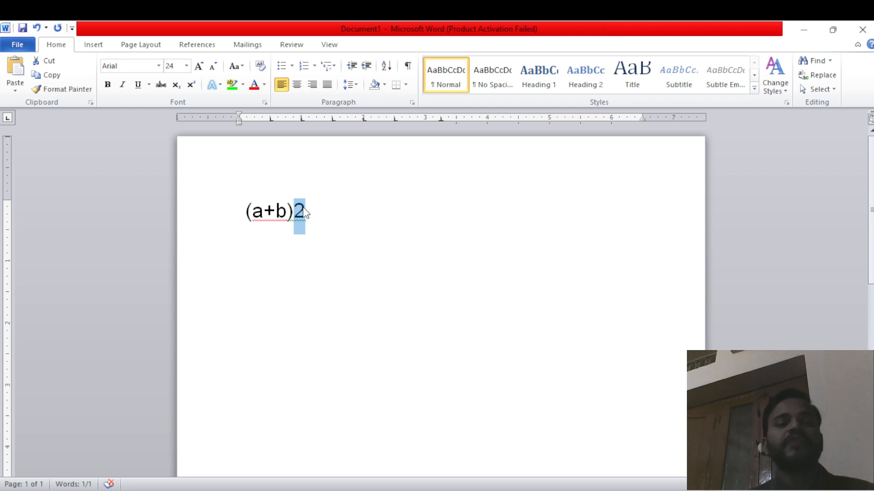
{"action": "left_click", "coordinate": [193, 86]}
{"action": "left_click", "coordinate": [193, 87]}
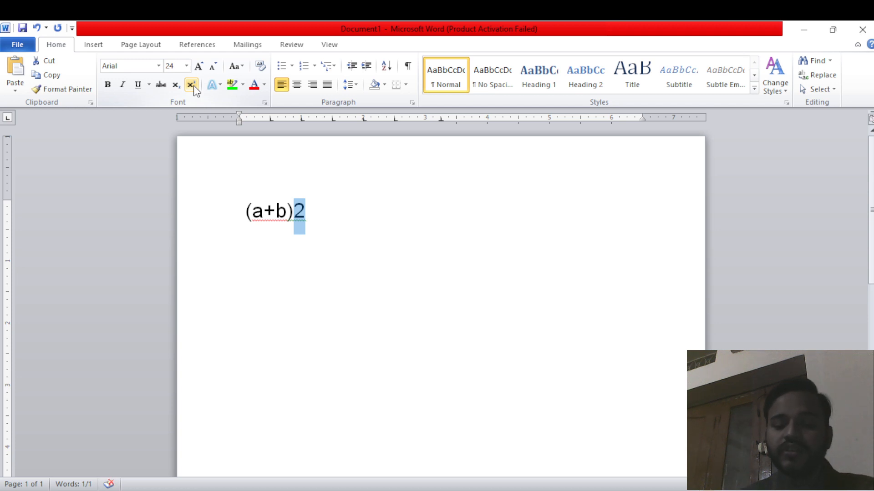
{"action": "left_click", "coordinate": [194, 87]}
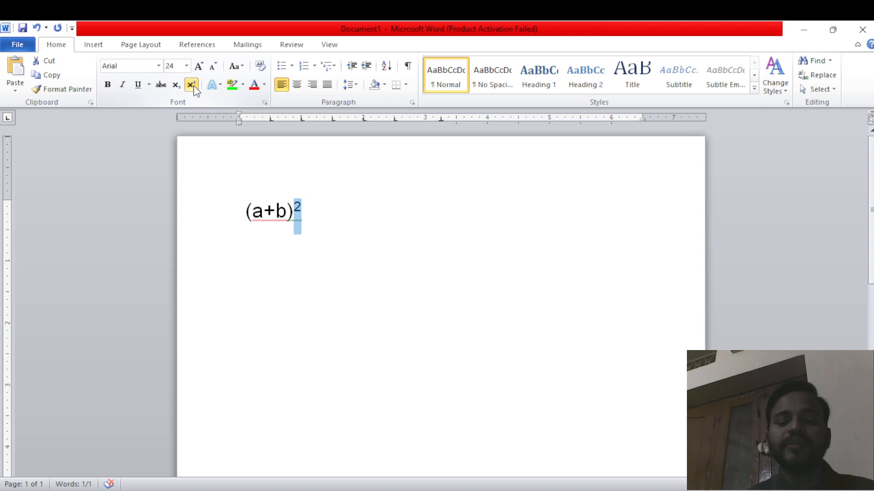
{"action": "left_click", "coordinate": [193, 86]}
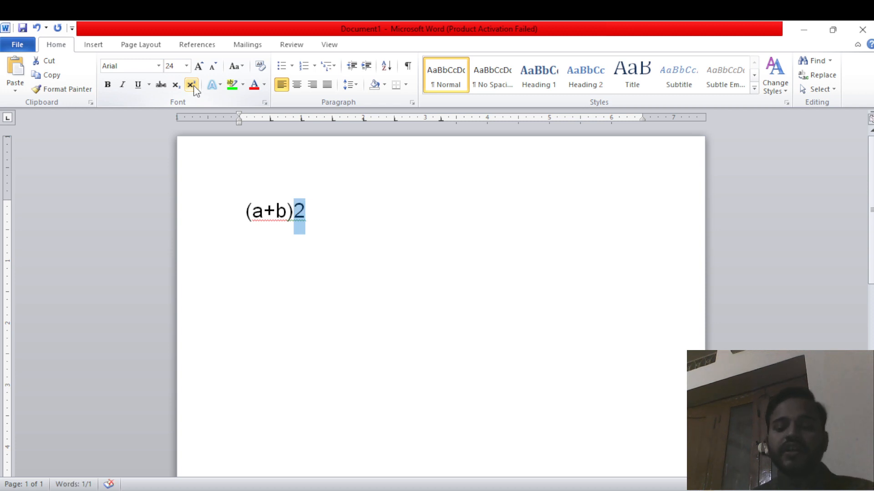
{"action": "left_click", "coordinate": [194, 87]}
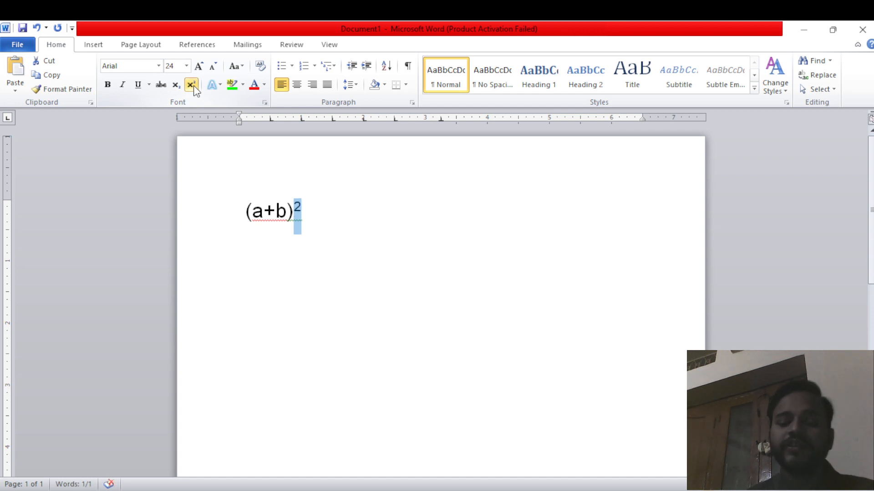
{"action": "left_click", "coordinate": [194, 87]}
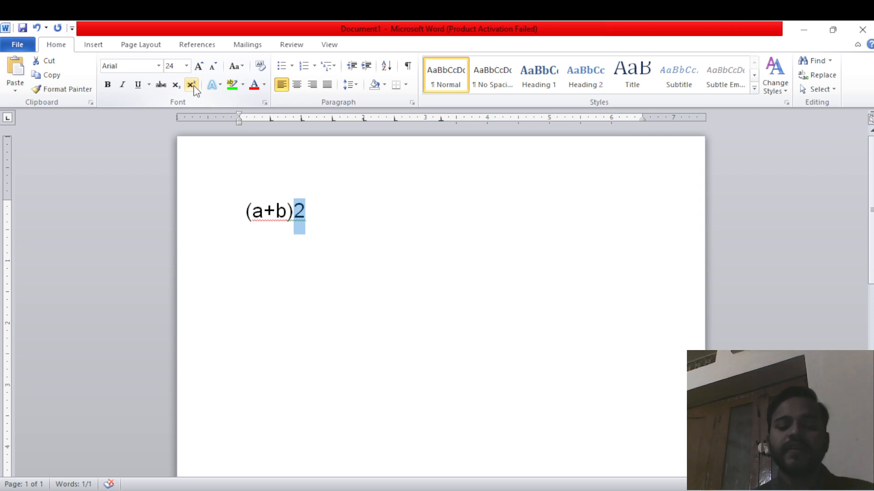
{"action": "left_click", "coordinate": [193, 86]}
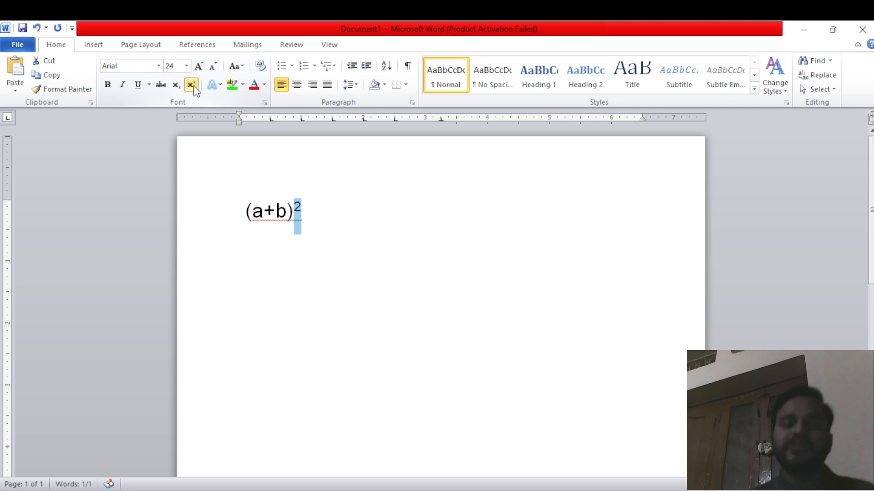
Step: Turn superscript off for new text at the end of the (a+b) squared expression
{"action": "left_click", "coordinate": [312, 219]}
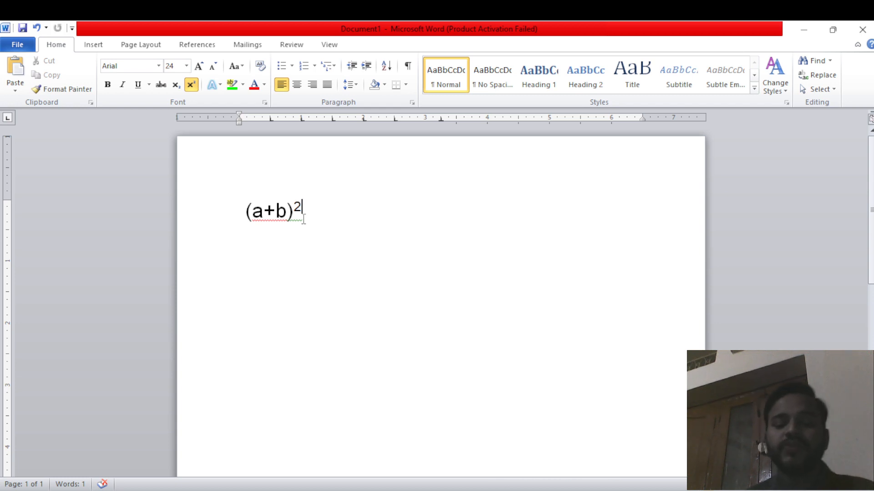
{"action": "key", "text": "ctrl+shift+equal"}
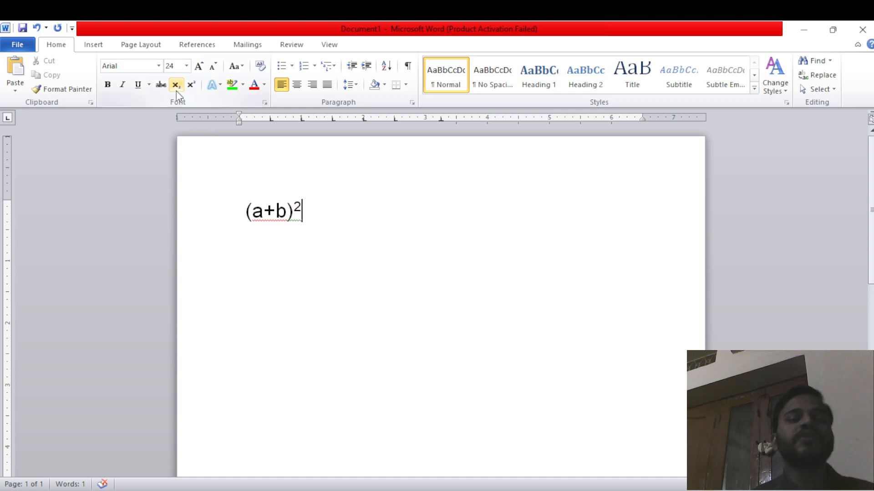
Step: Continue the expression after the squared bracket with "= a2+b2+2ab" as plain text
{"action": "type", "text": "= "}
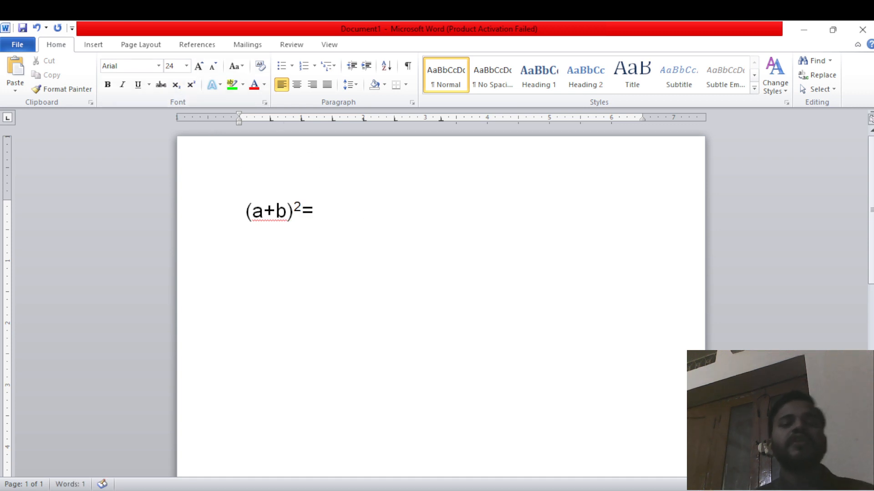
{"action": "type", "text": "a2+b2+2ab"}
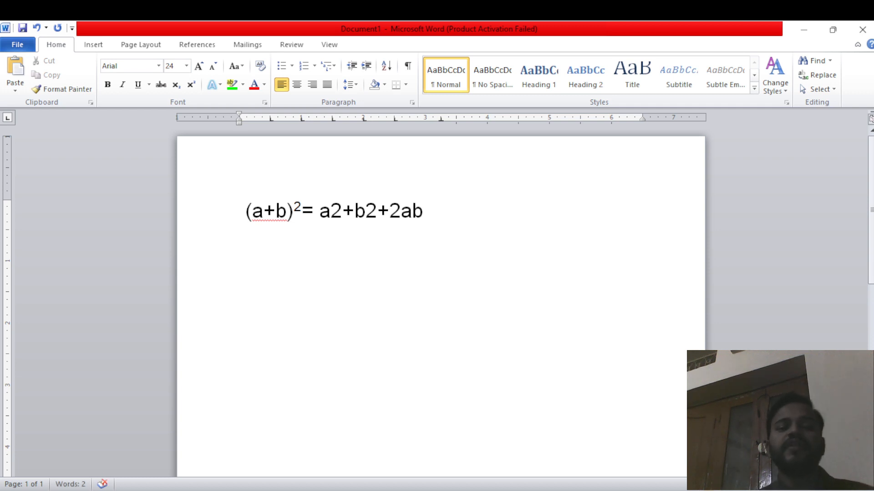
Step: Format the 2 after b and the 2 after a in the expansion "a2+b2+2ab" as superscript
{"action": "key", "text": "Left"}
{"action": "key", "text": "Left"}
{"action": "key", "text": "Left"}
{"action": "key", "text": "Left"}
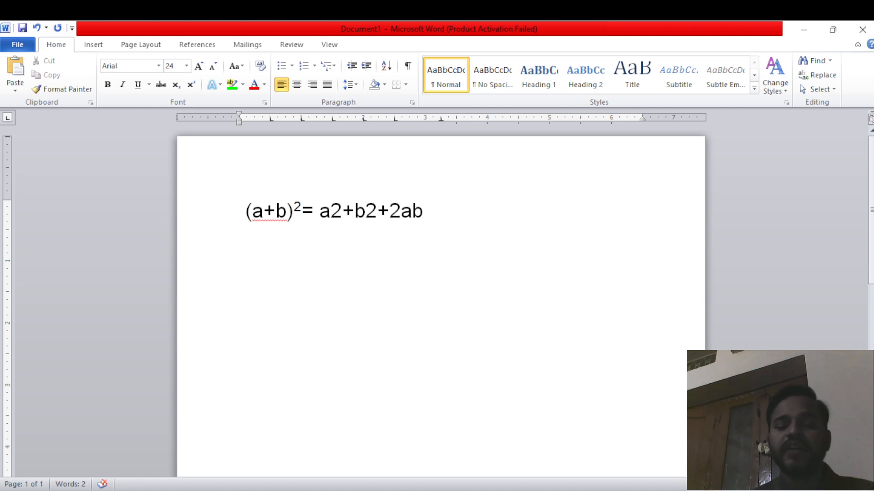
{"action": "key", "text": "shift+Left"}
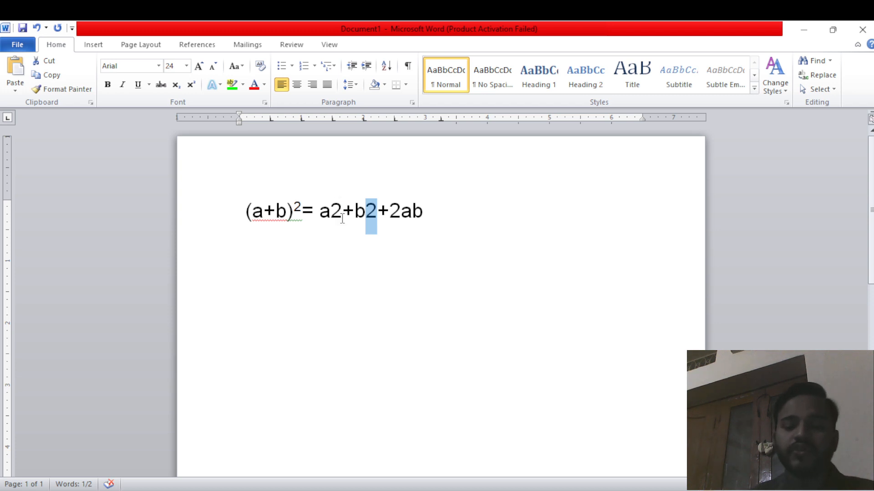
{"action": "key", "text": "ctrl+shift+equal"}
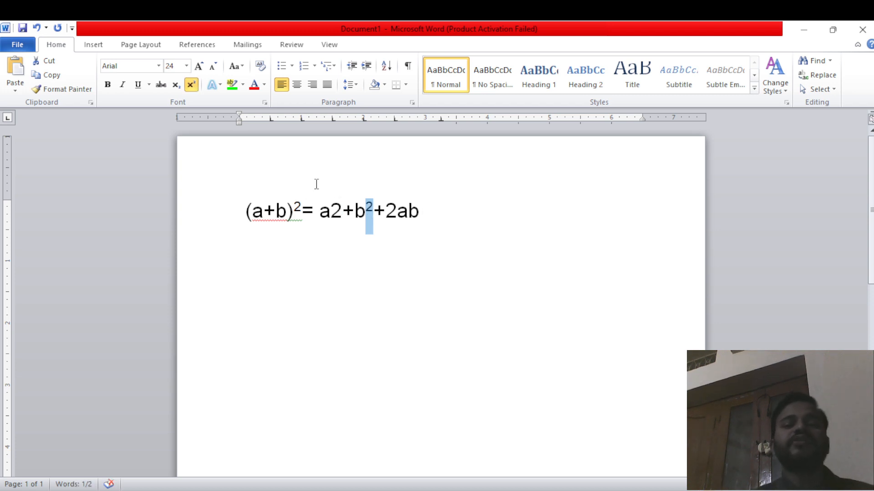
{"action": "left_click", "coordinate": [344, 223]}
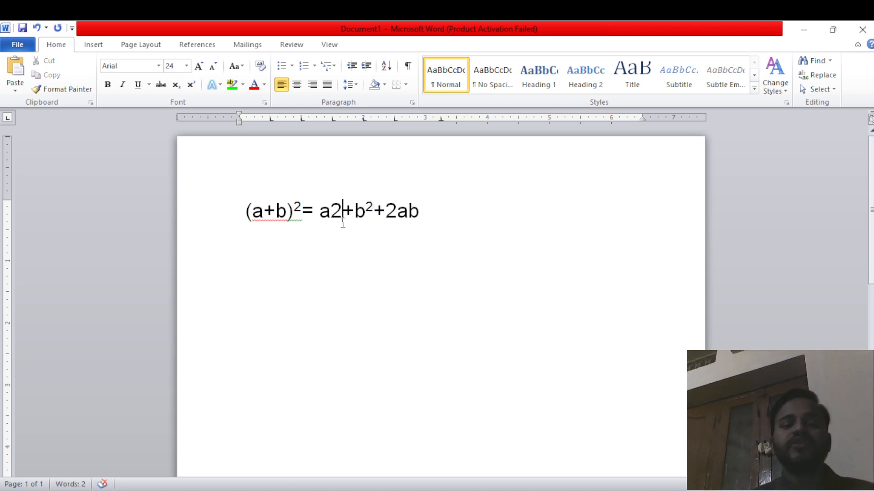
{"action": "key", "text": "shift+Left"}
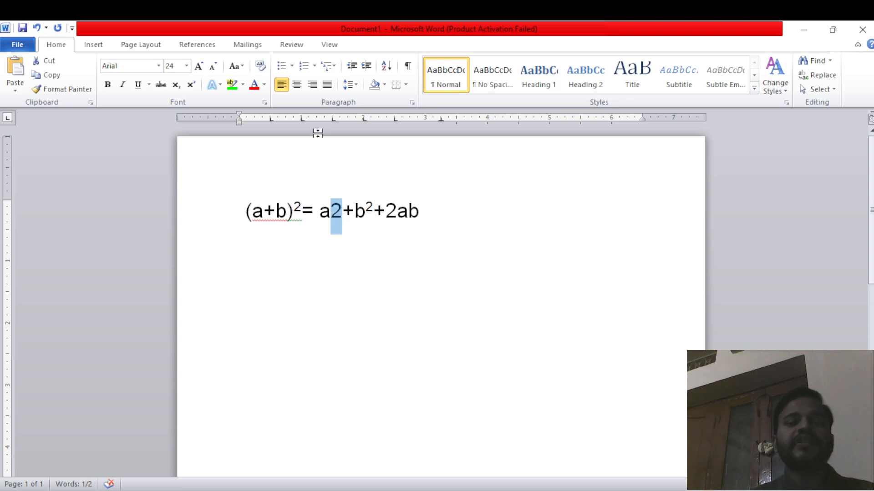
{"action": "left_click", "coordinate": [191, 84]}
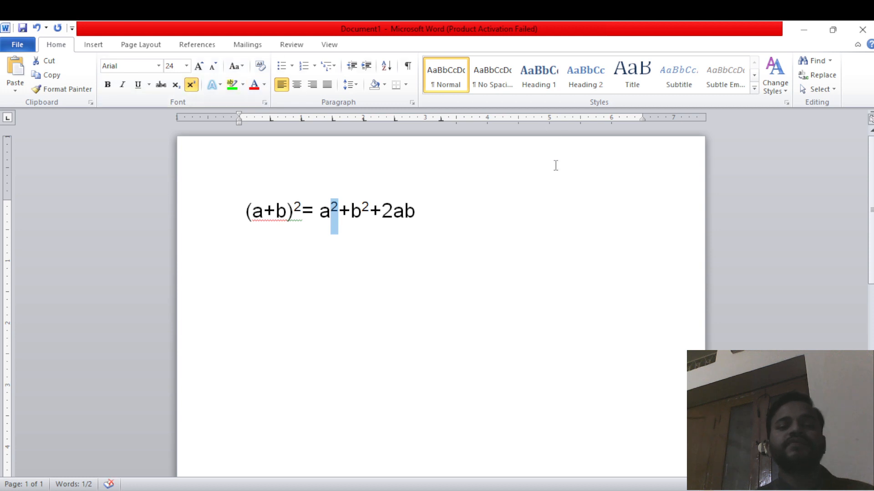
{"action": "left_click", "coordinate": [447, 221]}
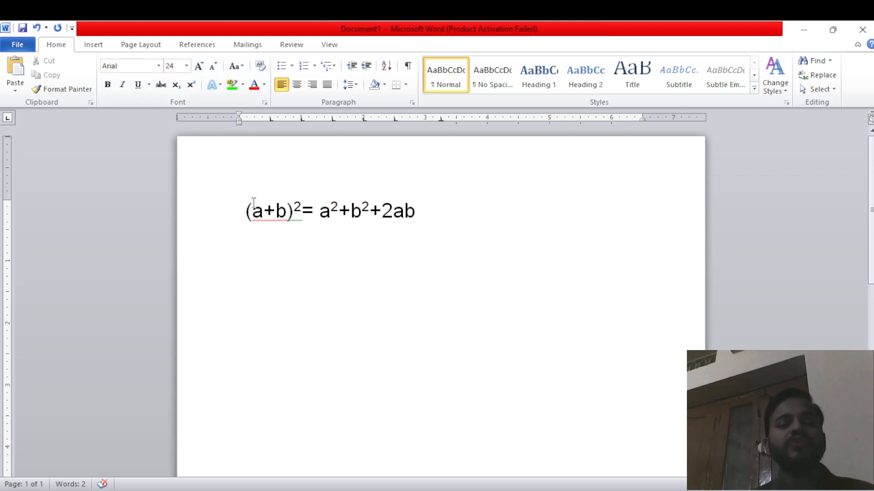
Step: Highlight the whole equation in bright green and change the highlight to turquoise
{"action": "left_click", "coordinate": [245, 217]}
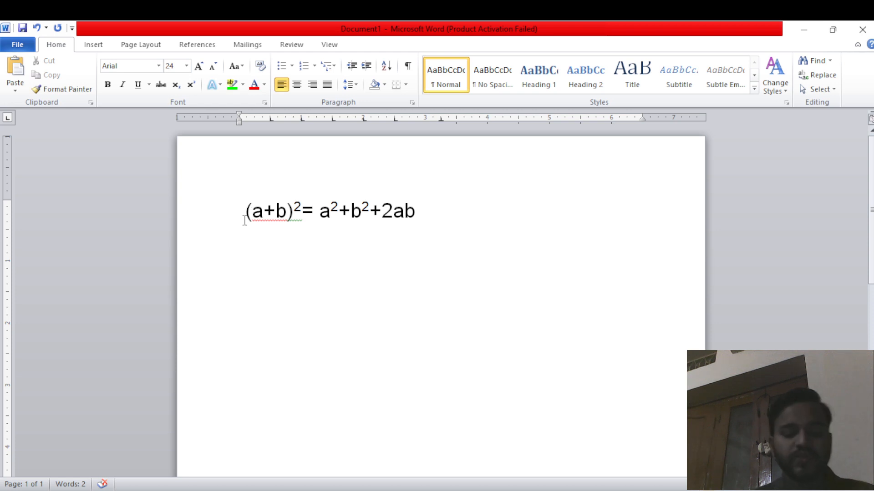
{"action": "left_click_drag", "start_coordinate": [245, 218], "coordinate": [396, 198]}
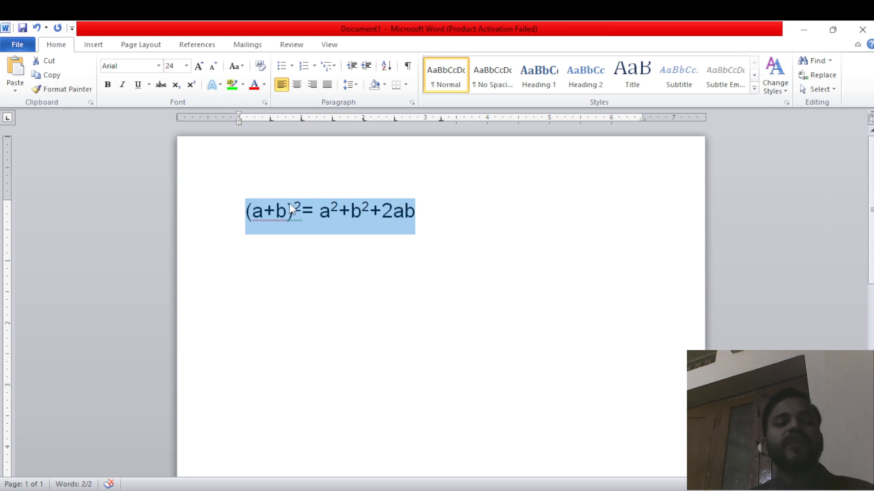
{"action": "left_click", "coordinate": [238, 85]}
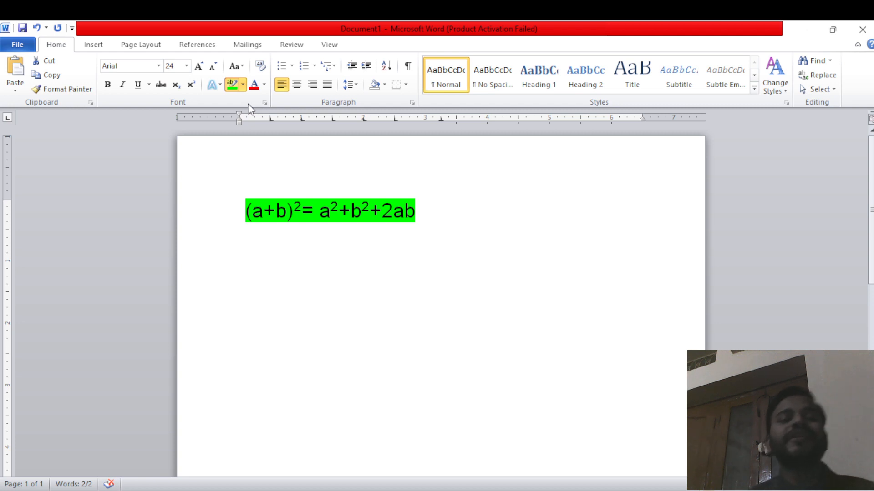
{"action": "left_click", "coordinate": [272, 107]}
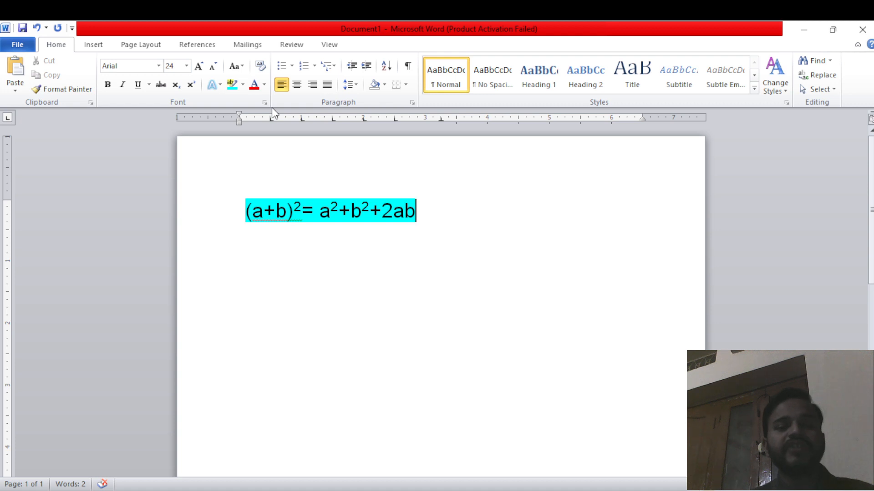
Step: Set the font color to red for the equation text following the opening parenthesis
{"action": "left_click", "coordinate": [264, 211]}
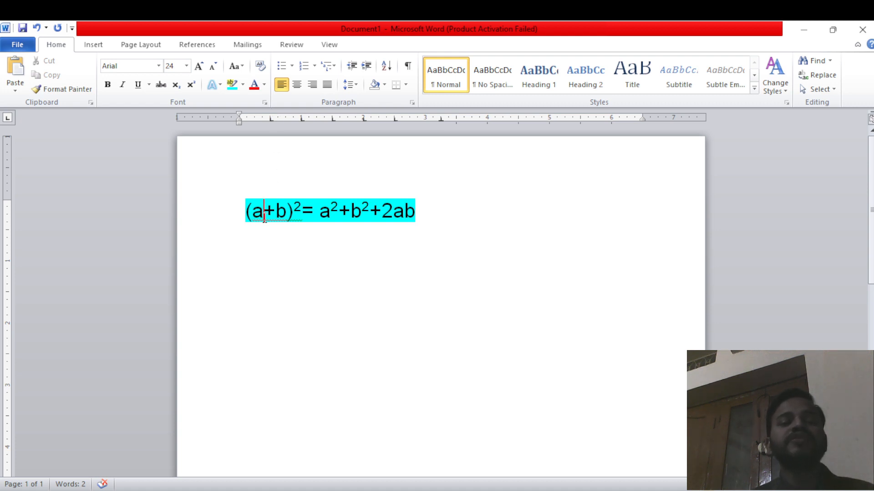
{"action": "left_click_drag", "start_coordinate": [253, 212], "coordinate": [411, 181]}
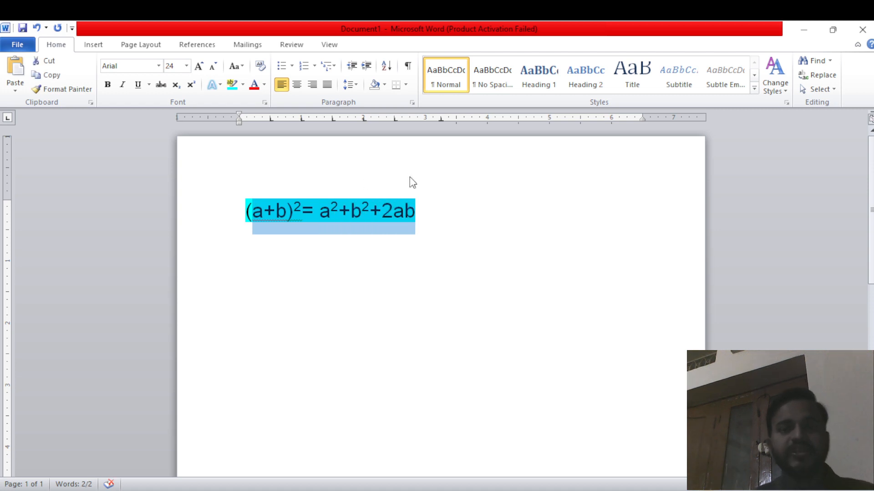
{"action": "left_click", "coordinate": [265, 88]}
{"action": "left_click", "coordinate": [260, 187]}
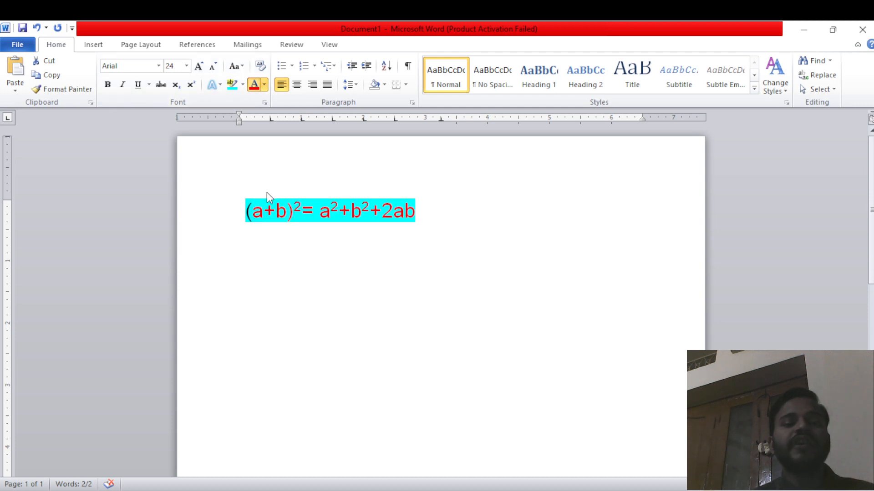
Step: Grow the red part of the equation to font size 48
{"action": "key", "text": "shift+End"}
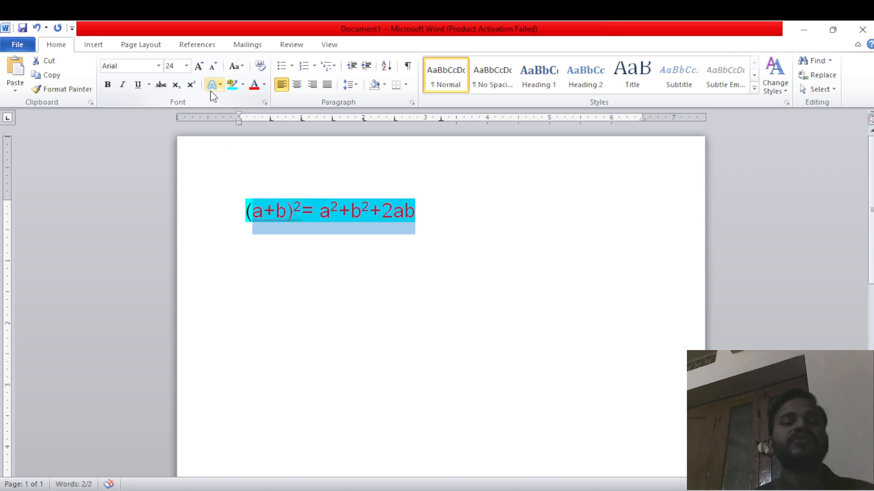
{"action": "left_click", "coordinate": [199, 66]}
{"action": "left_click", "coordinate": [198, 66]}
{"action": "left_click", "coordinate": [199, 66]}
{"action": "left_click", "coordinate": [199, 66]}
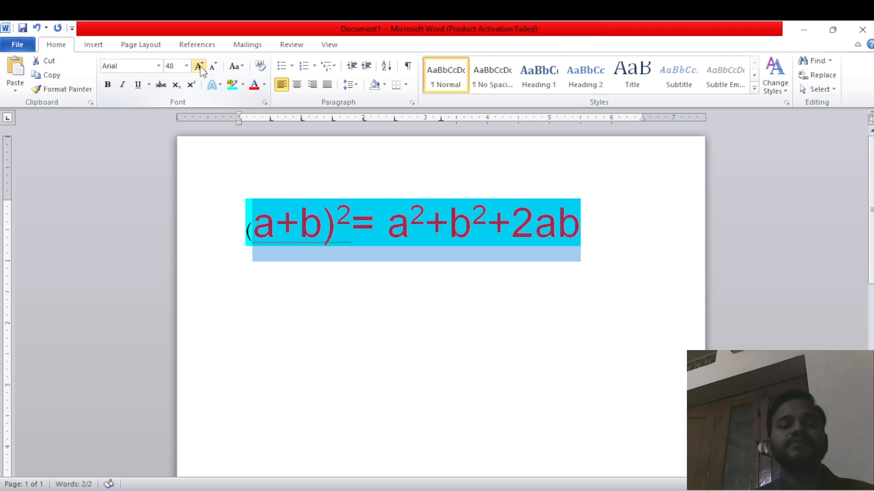
{"action": "double_click", "coordinate": [372, 218]}
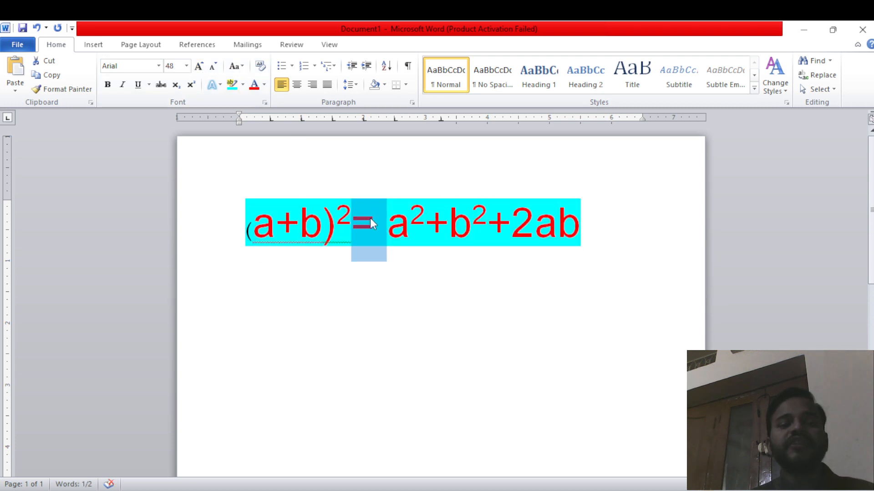
{"action": "left_click", "coordinate": [287, 245]}
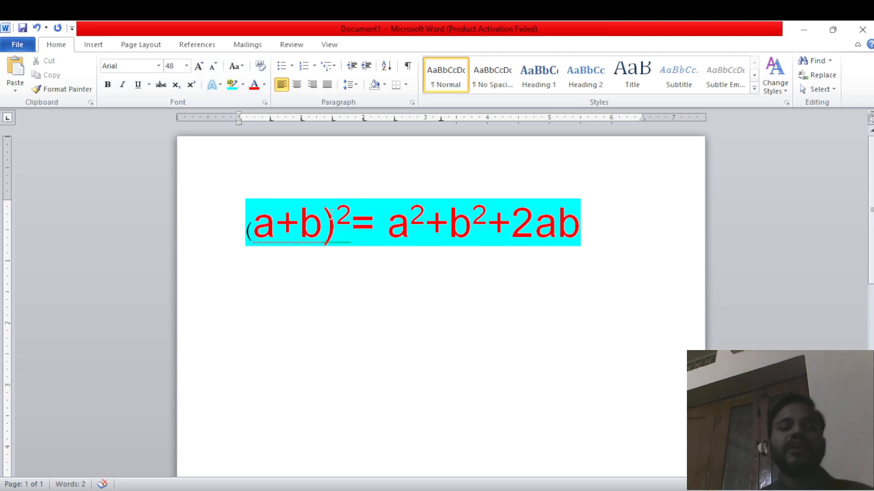
Step: Clear all font formatting from the entire equation
{"action": "left_click", "coordinate": [247, 223]}
{"action": "left_click_drag", "start_coordinate": [248, 223], "coordinate": [641, 207]}
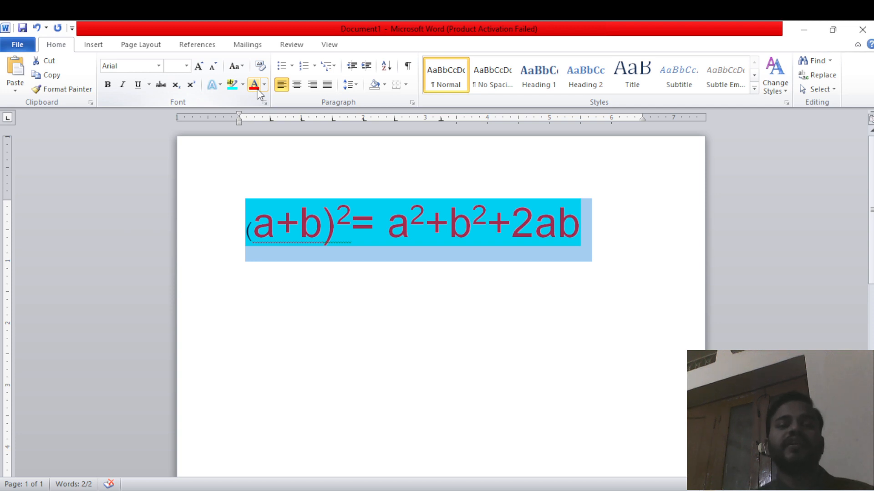
{"action": "left_click", "coordinate": [275, 208]}
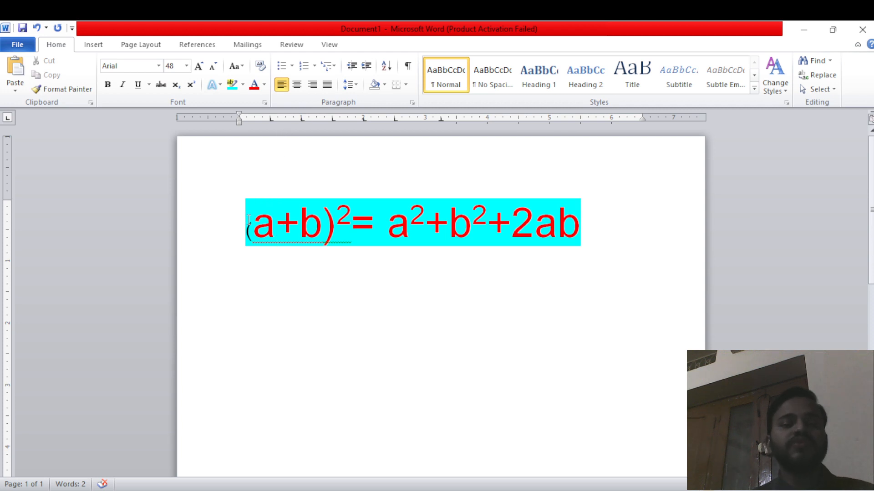
{"action": "left_click_drag", "start_coordinate": [246, 228], "coordinate": [659, 199]}
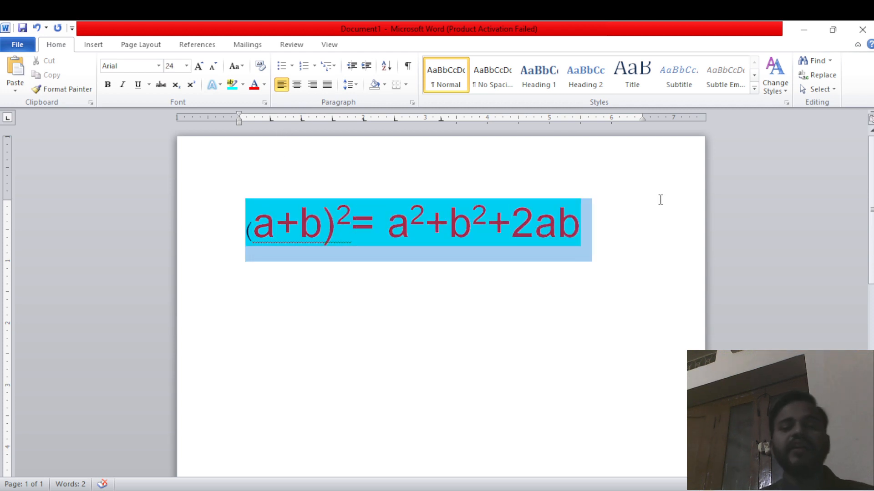
{"action": "left_click", "coordinate": [265, 65]}
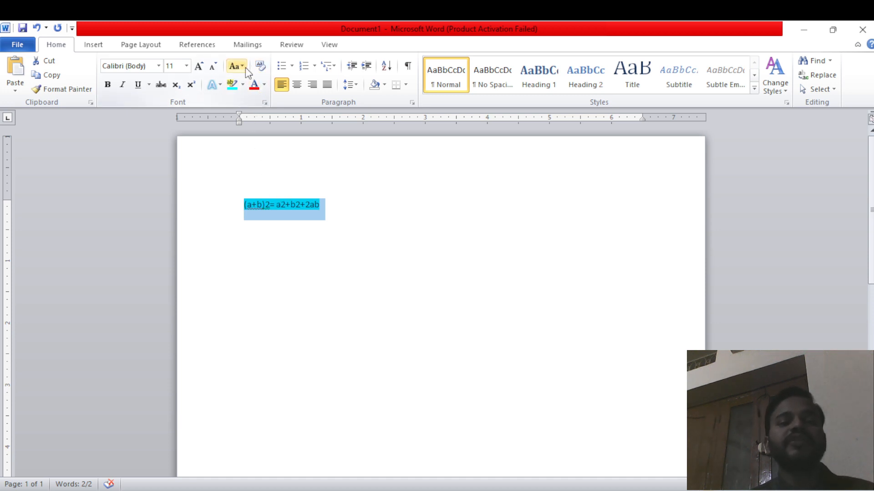
Step: Grow the plain equation text to font size 18
{"action": "left_click", "coordinate": [199, 66]}
{"action": "left_click", "coordinate": [200, 67]}
{"action": "left_click", "coordinate": [199, 67]}
{"action": "left_click", "coordinate": [199, 67]}
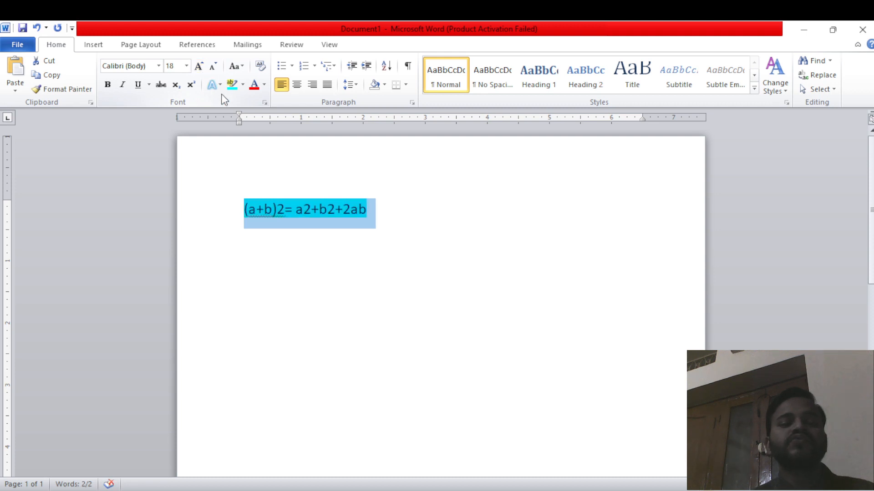
Step: Remove the turquoise highlight from the equation
{"action": "left_click", "coordinate": [244, 88]}
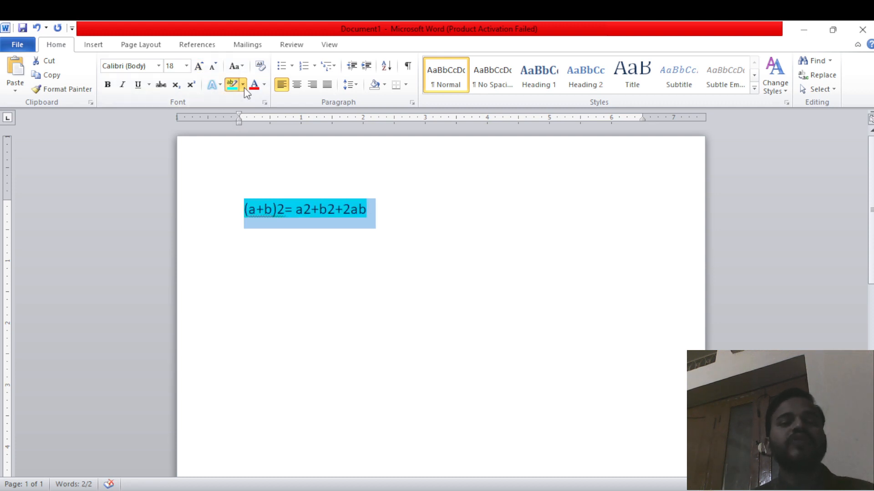
{"action": "left_click", "coordinate": [263, 169]}
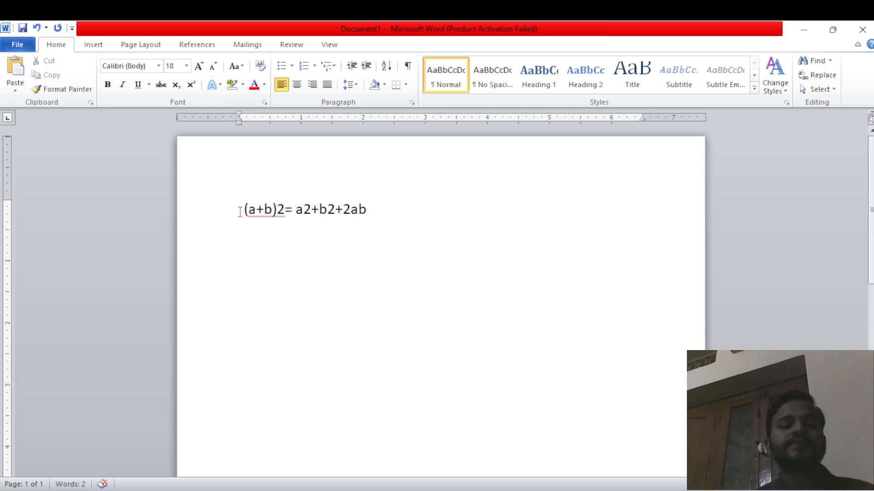
{"action": "left_click_drag", "start_coordinate": [241, 210], "coordinate": [390, 211]}
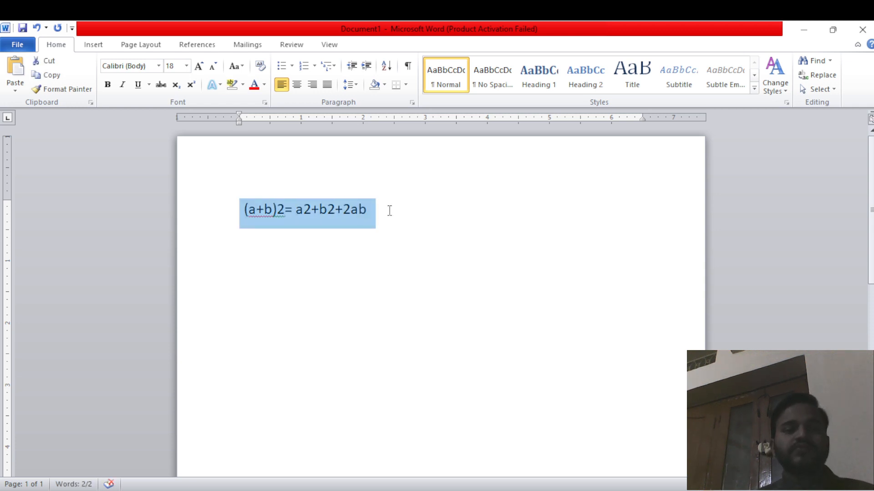
{"action": "left_click", "coordinate": [293, 241]}
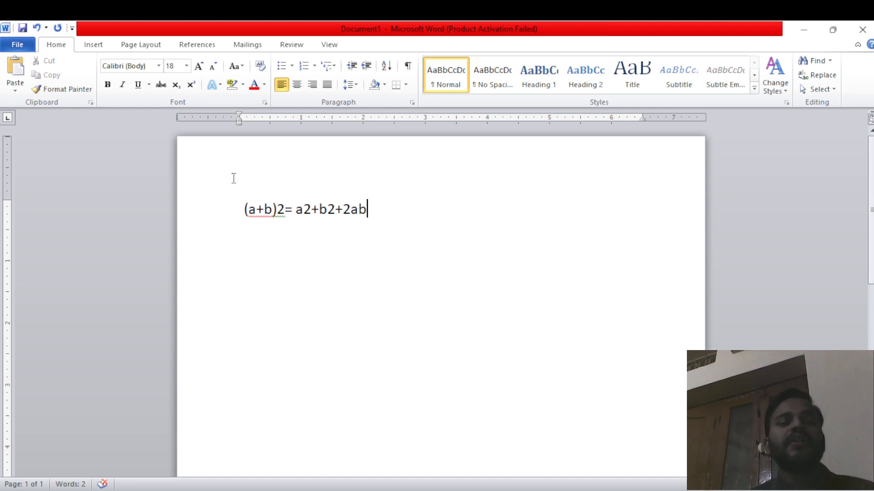
Step: Replace the equation with sample paragraphs generated by the "=rand()" function
{"action": "triple_click", "coordinate": [255, 212]}
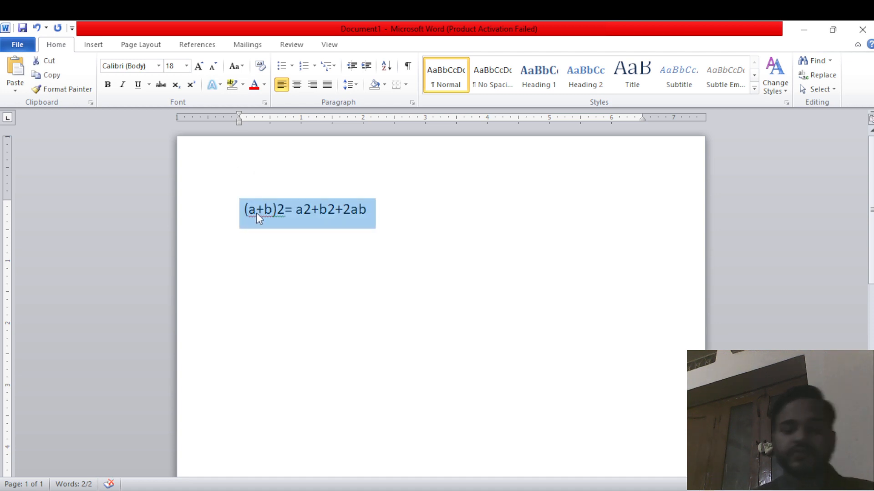
{"action": "key", "text": "BackSpace"}
{"action": "type", "text": "="}
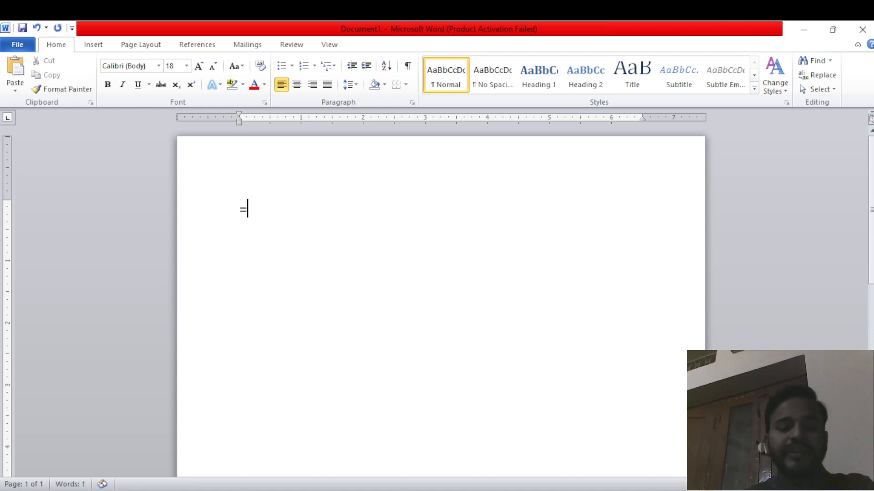
{"action": "type", "text": "rand"}
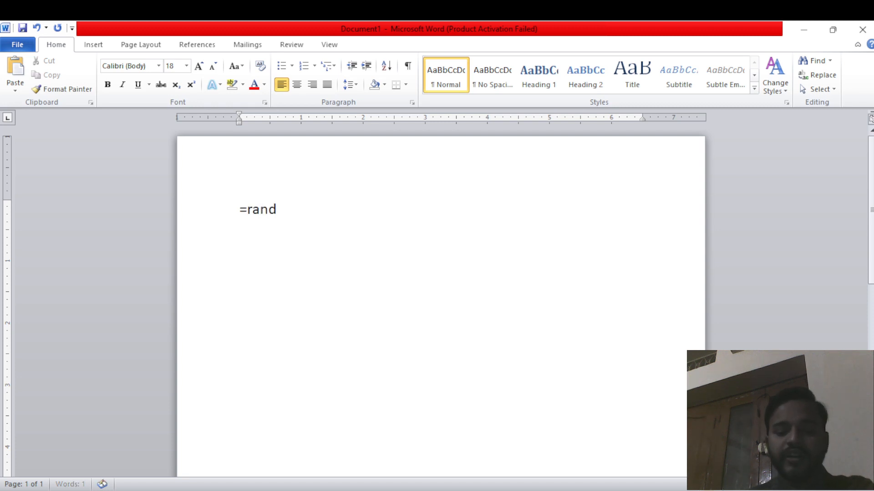
{"action": "type", "text": "()"}
{"action": "key", "text": "Return"}
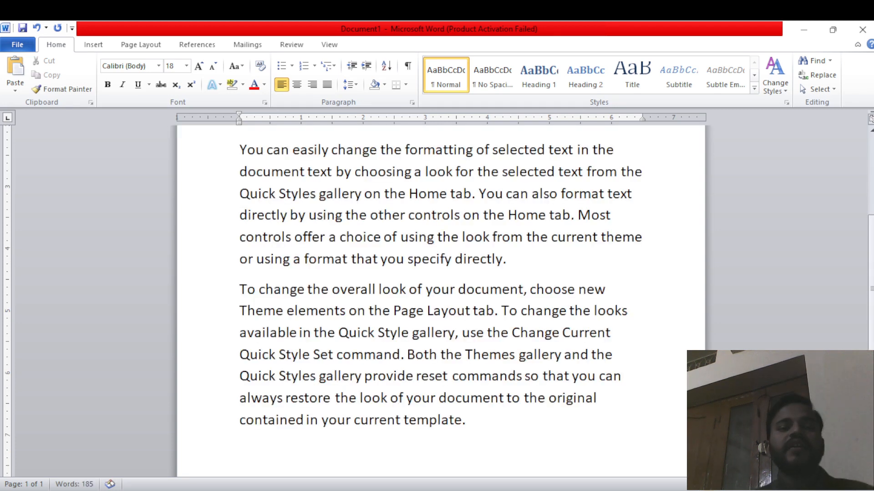
Step: Select all the generated sample text and change its case to UPPERCASE
{"action": "key", "text": "Up"}
{"action": "key", "text": "Up"}
{"action": "key", "text": "Up"}
{"action": "key", "text": "Up"}
{"action": "key", "text": "Up"}
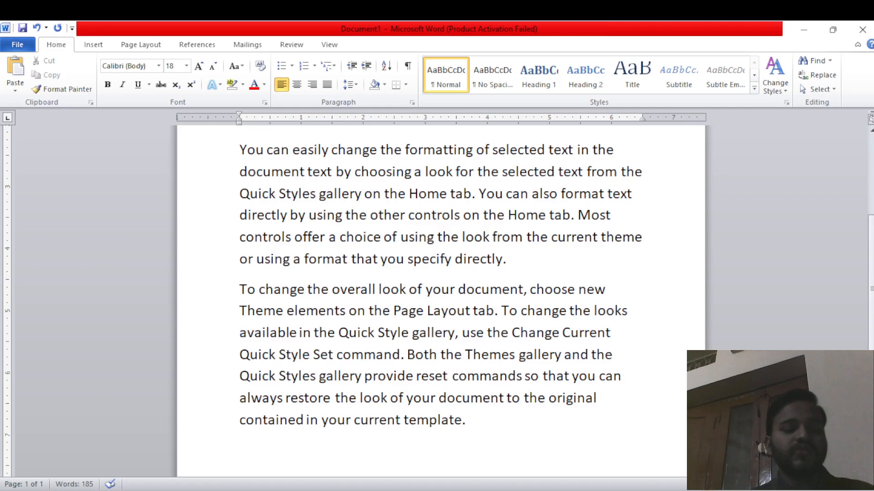
{"action": "key", "text": "ctrl+a"}
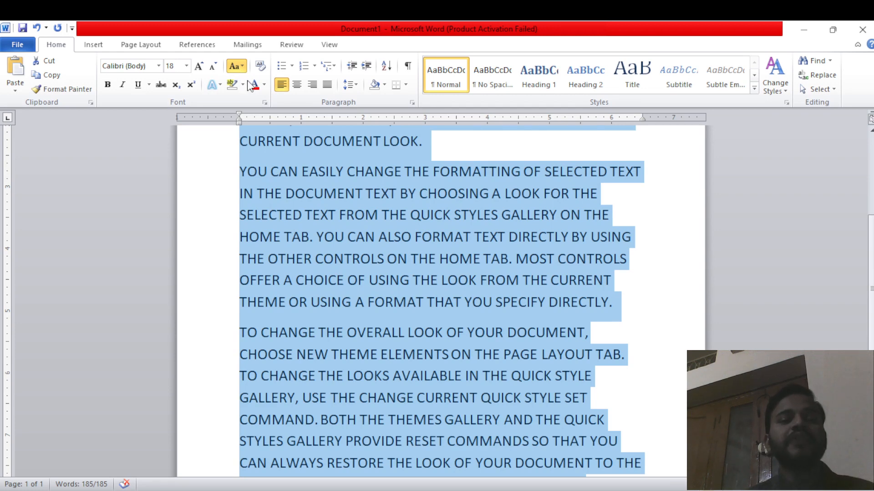
Step: Change the case of all the selected sample text to lowercase, and finally to Sentence case
{"action": "key", "text": "shift+F3"}
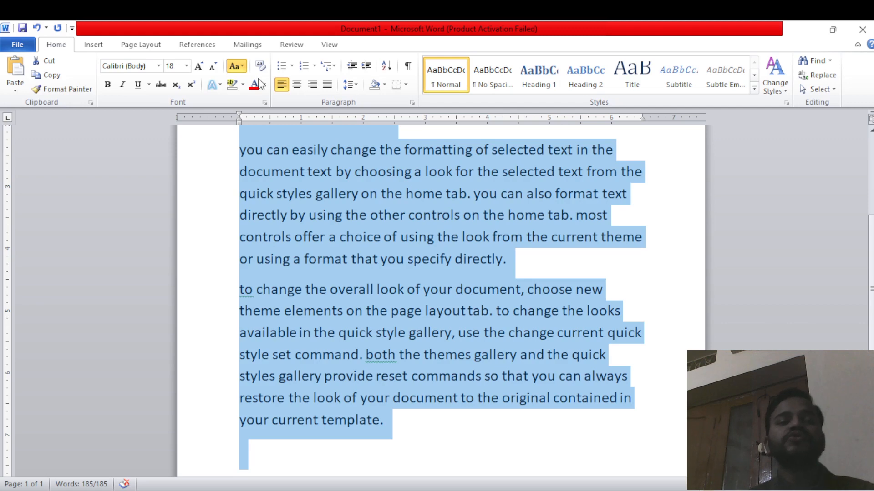
{"action": "key", "text": "s"}
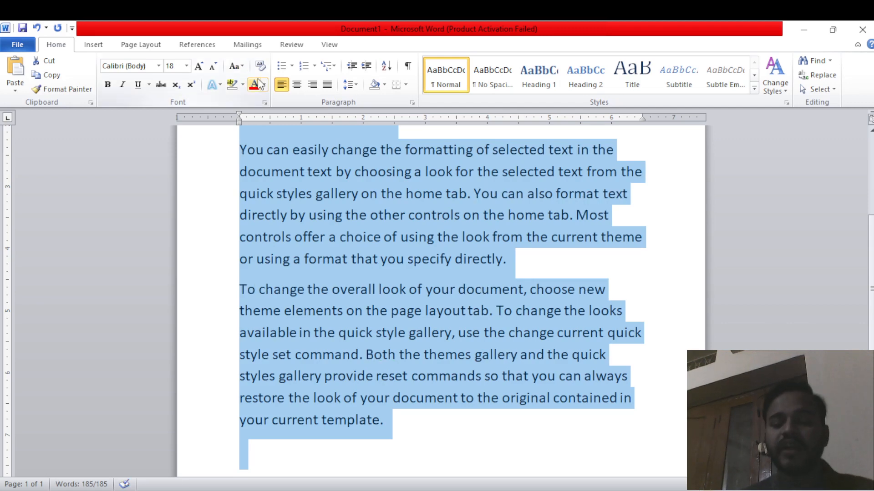
{"action": "key", "text": "ctrl+Home"}
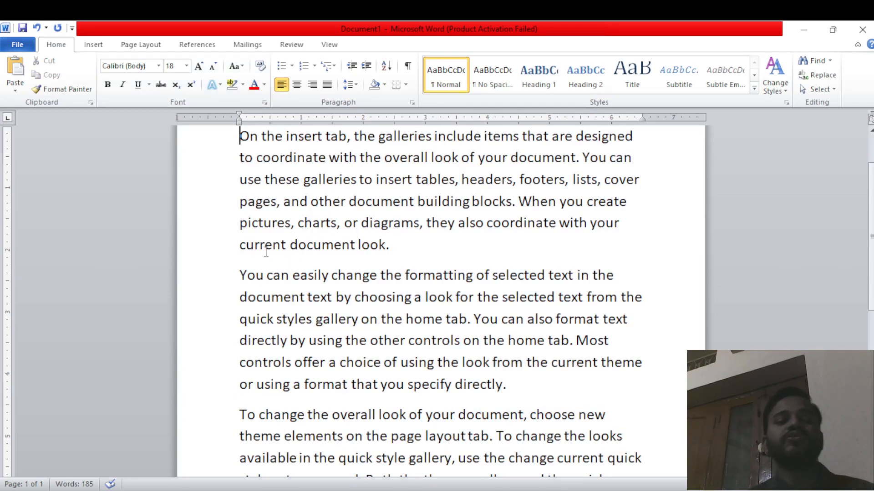
{"action": "left_click", "coordinate": [250, 137]}
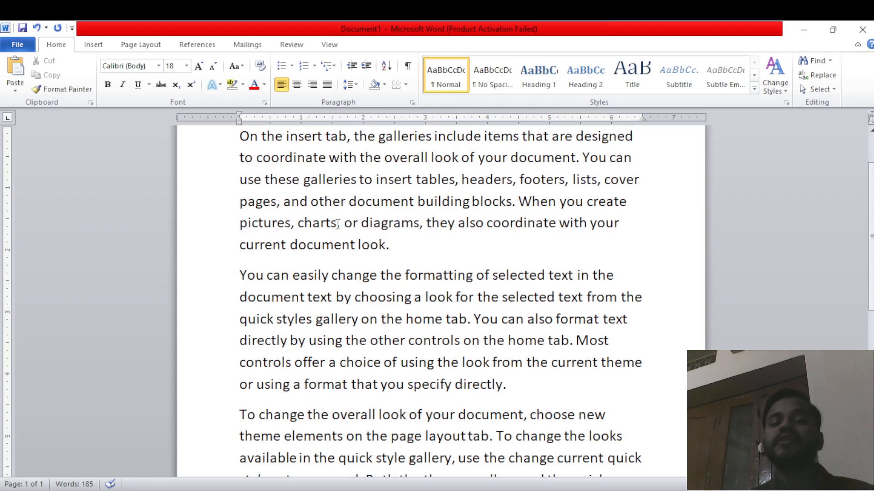
Step: Select all the sample text and change its case to lowercase, followed by UPPERCASE
{"action": "key", "text": "ctrl+a"}
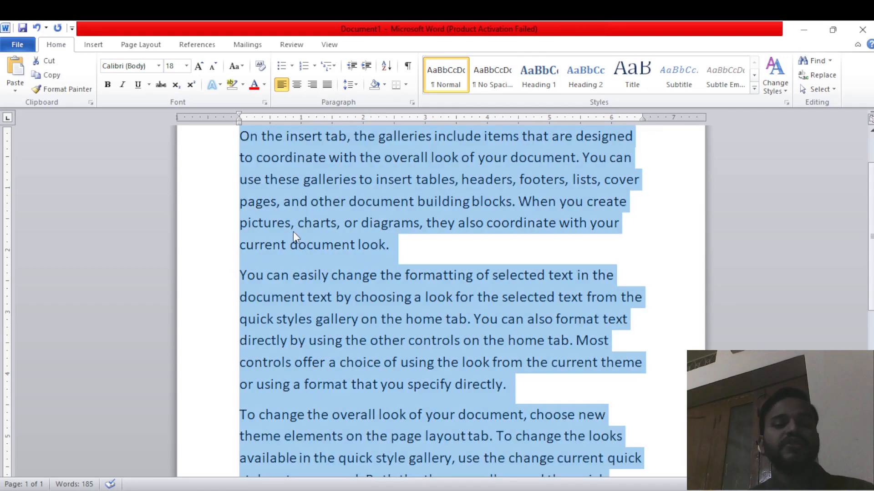
{"action": "left_click", "coordinate": [246, 71]}
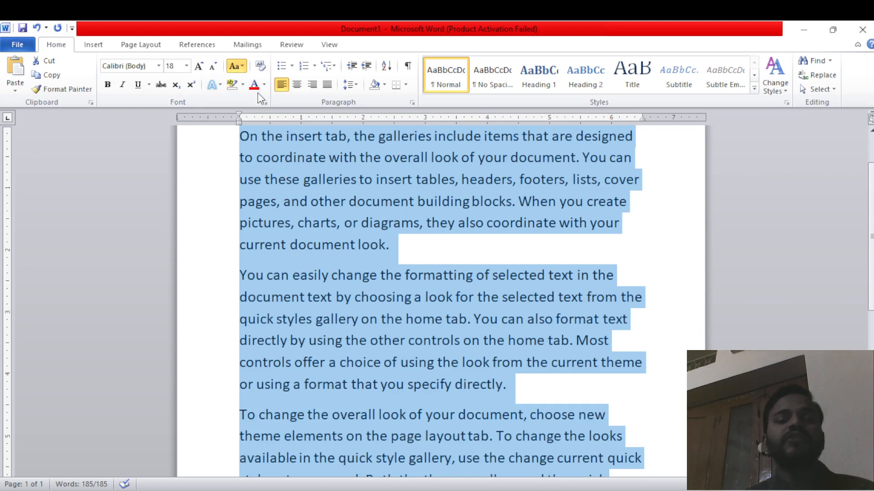
{"action": "left_click", "coordinate": [257, 92]}
{"action": "left_click", "coordinate": [244, 71]}
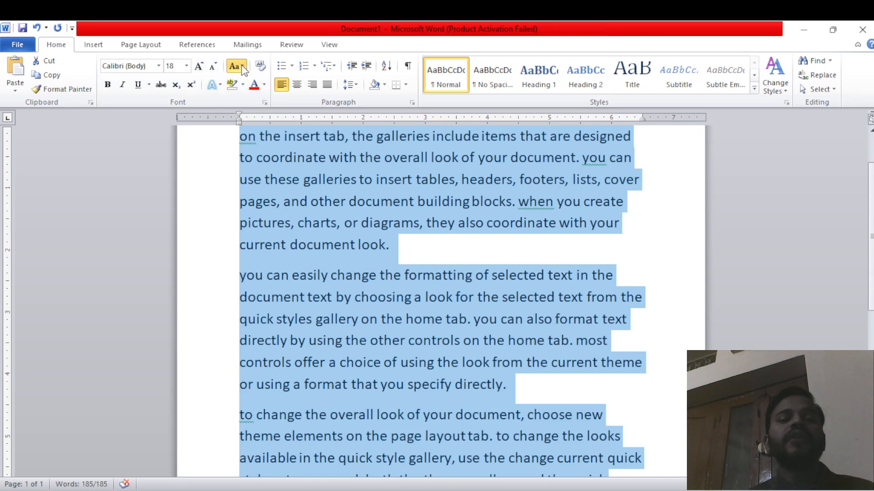
{"action": "left_click", "coordinate": [262, 112]}
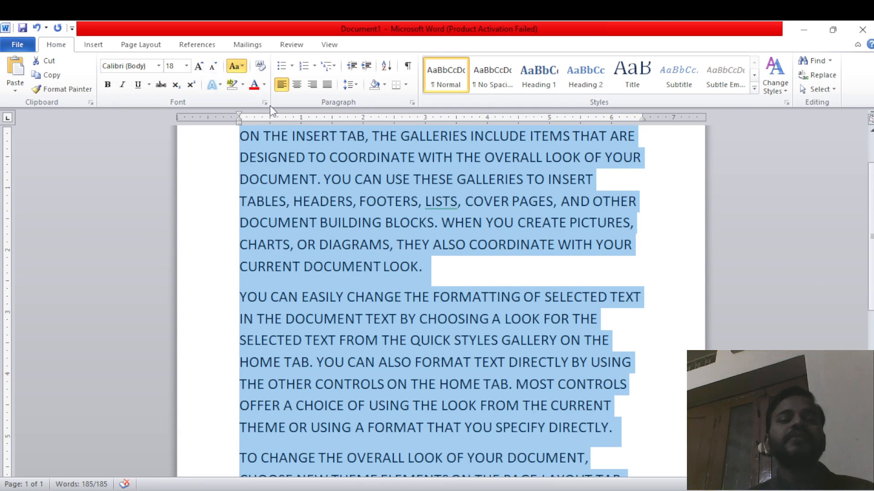
Step: Change the selected sample text to Capitalize Each Word, and apply tOGGLE cASE to it three times
{"action": "left_click", "coordinate": [277, 134]}
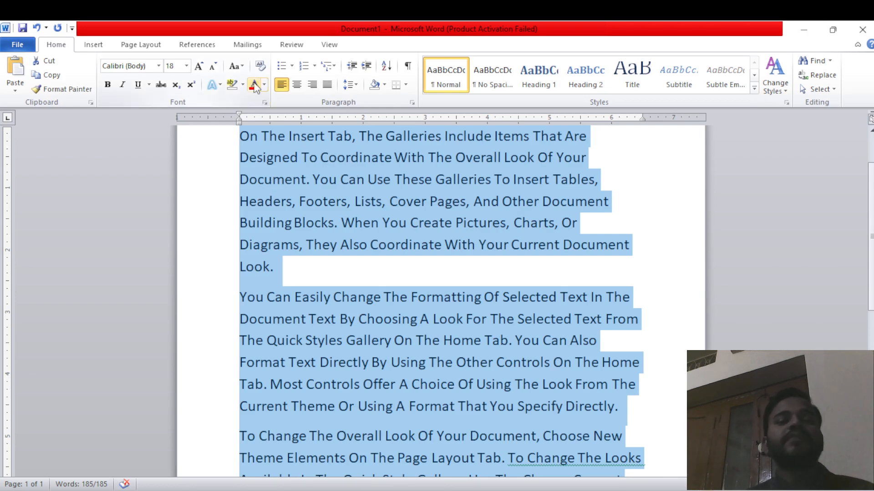
{"action": "left_click", "coordinate": [238, 65]}
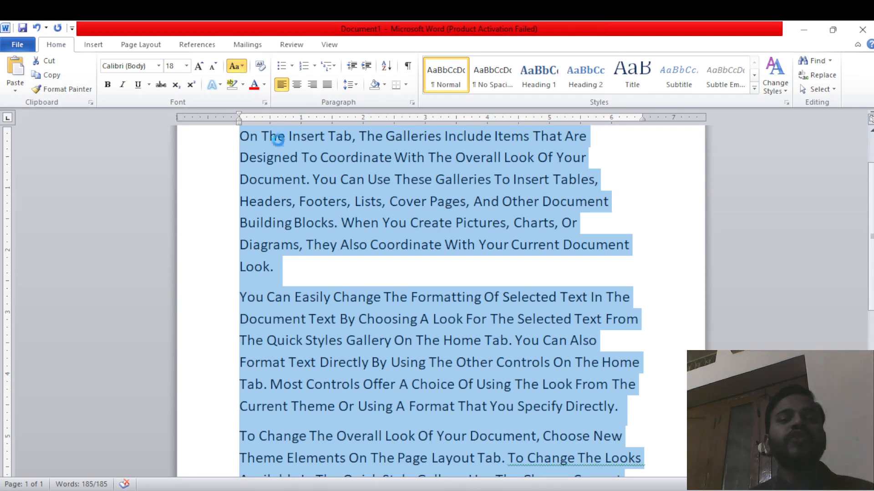
{"action": "left_click", "coordinate": [278, 141]}
{"action": "left_click", "coordinate": [237, 68]}
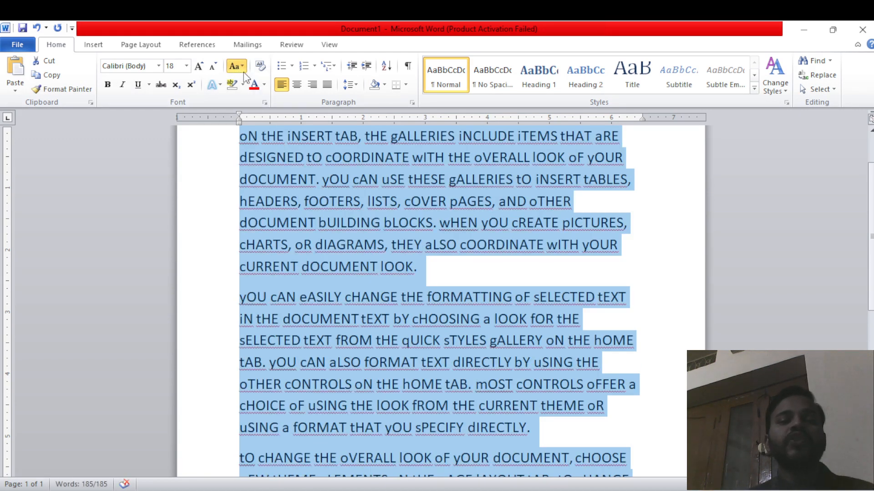
{"action": "left_click", "coordinate": [274, 146]}
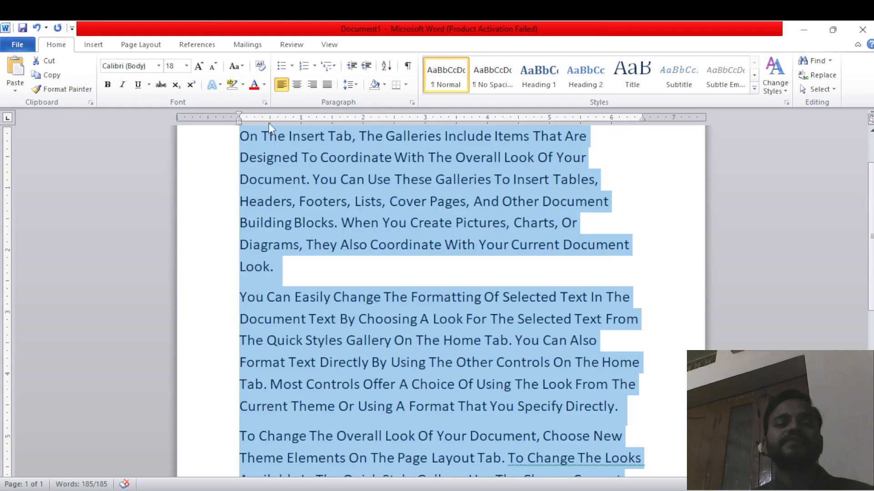
{"action": "left_click", "coordinate": [241, 71]}
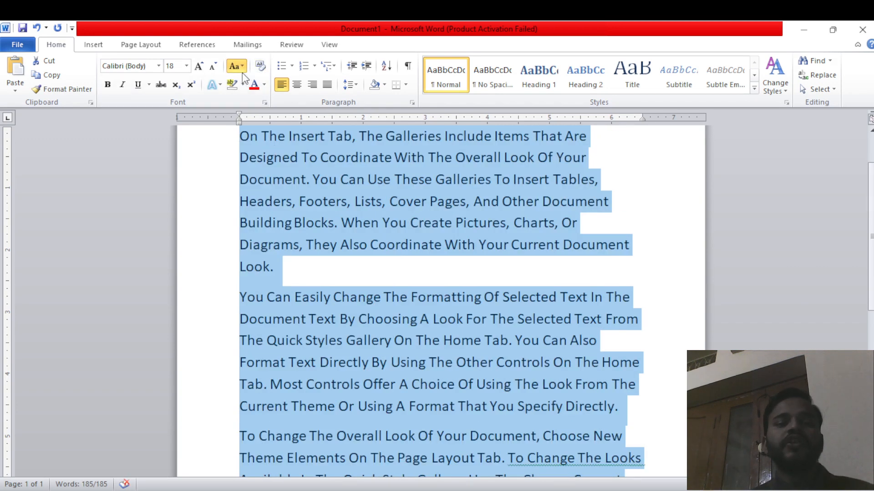
{"action": "left_click", "coordinate": [273, 146]}
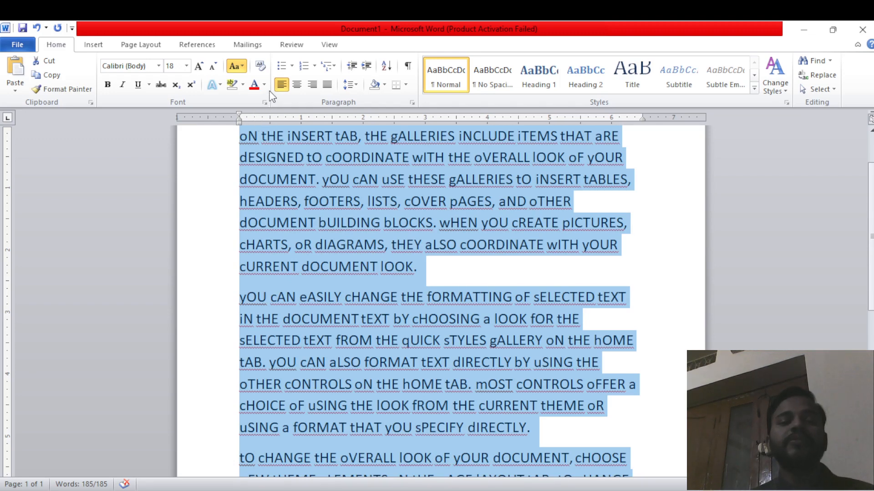
Step: Undo the case changes back to Sentence case and deselect the sample text
{"action": "key", "text": "ctrl+z"}
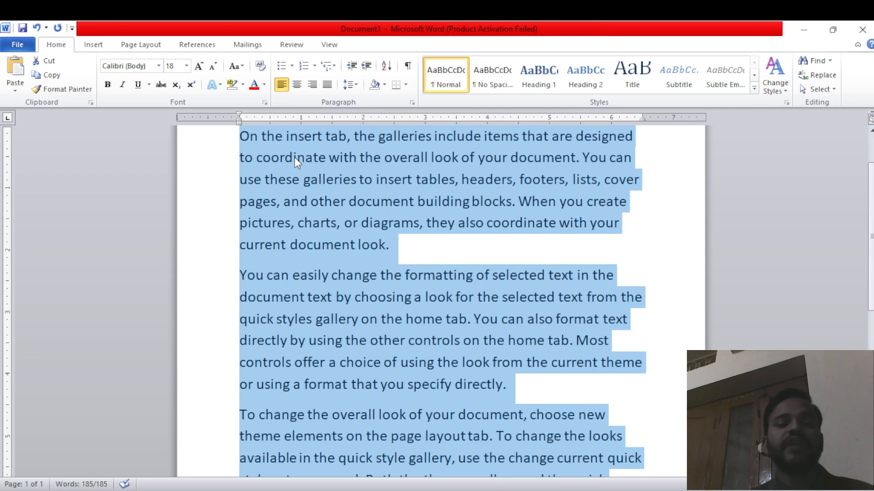
{"action": "left_click", "coordinate": [292, 175]}
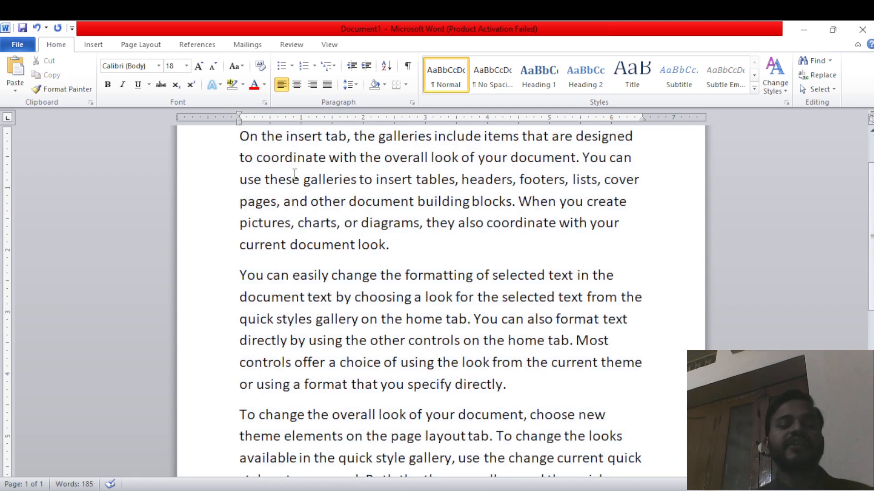